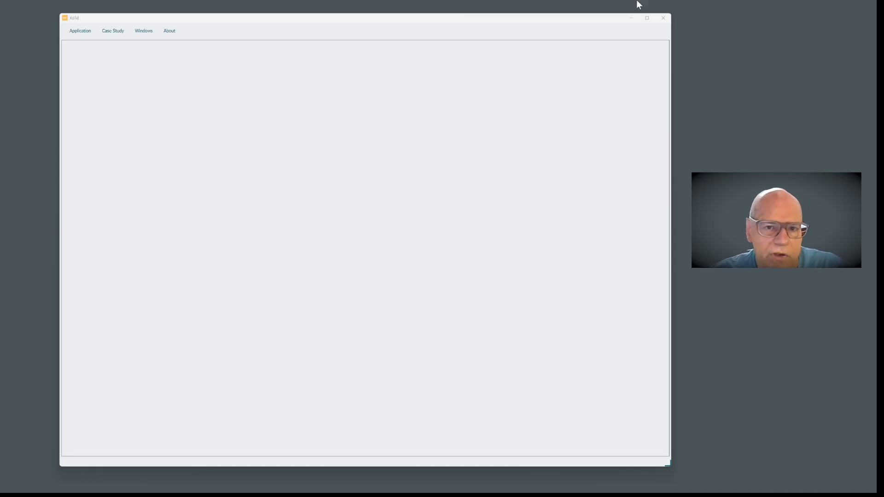
- Open the application settings and review the analysis and discretization options
left_click(82, 32)
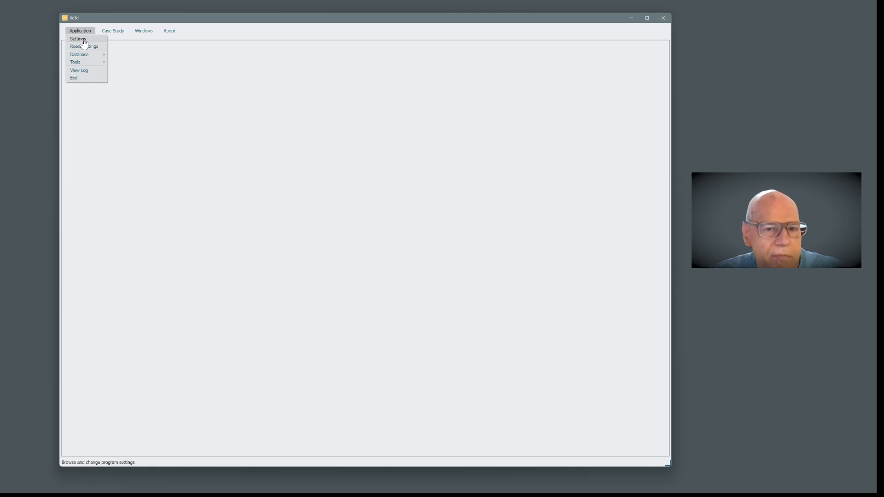
left_click(84, 43)
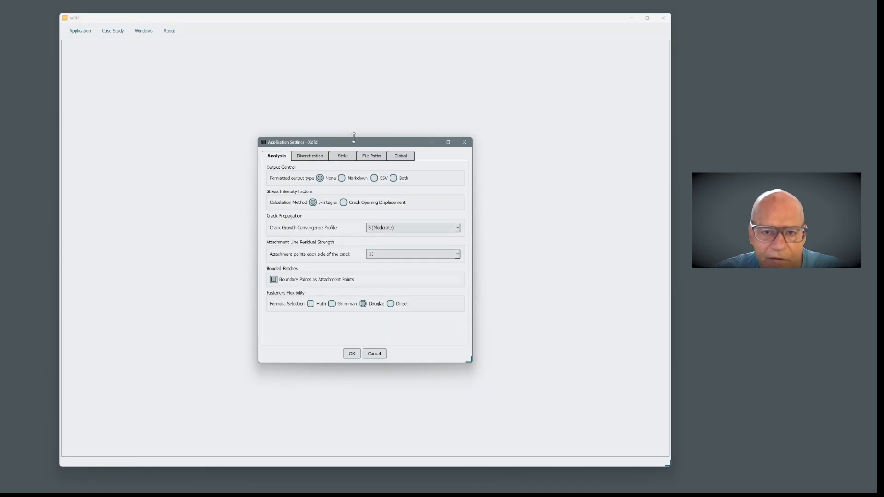
left_click_drag(359, 144, 411, 52)
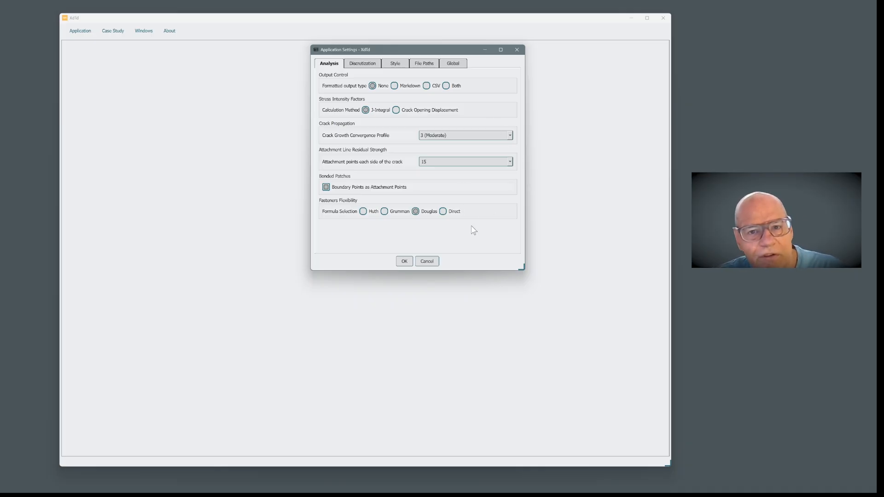
left_click(367, 66)
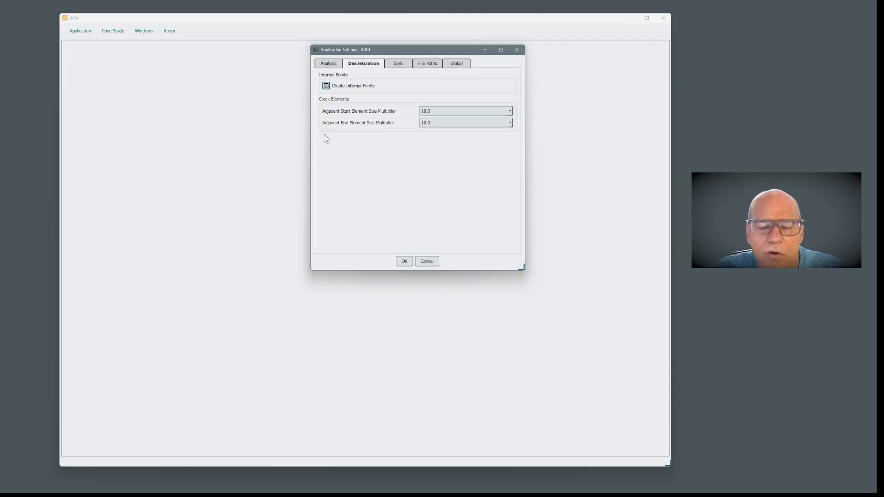
- Set the application color palette to Dark (BW) in the style settings and apply it
left_click(400, 65)
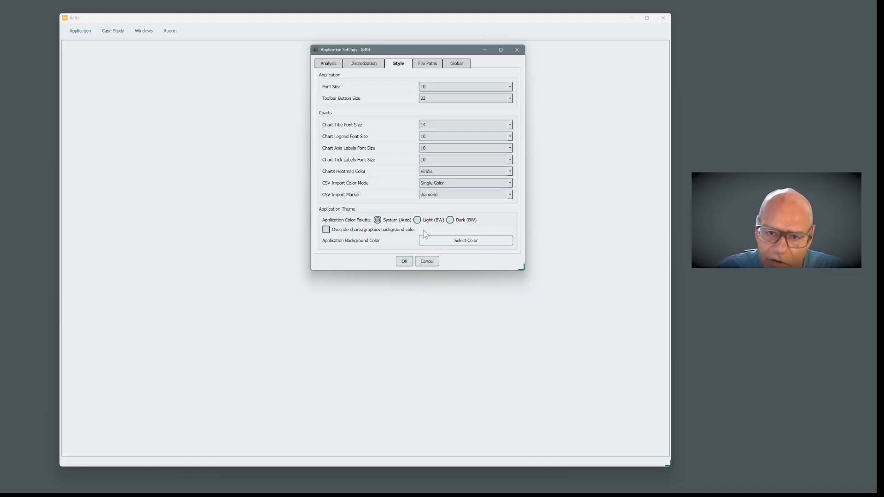
left_click(451, 220)
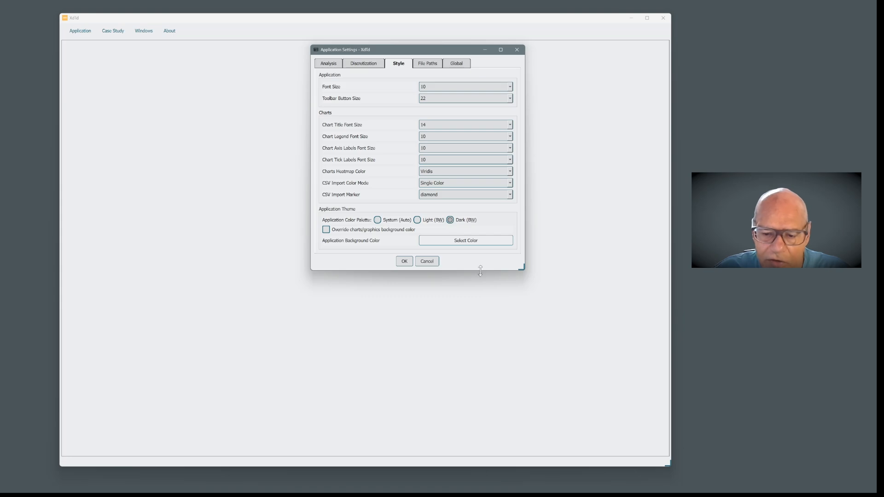
left_click(411, 261)
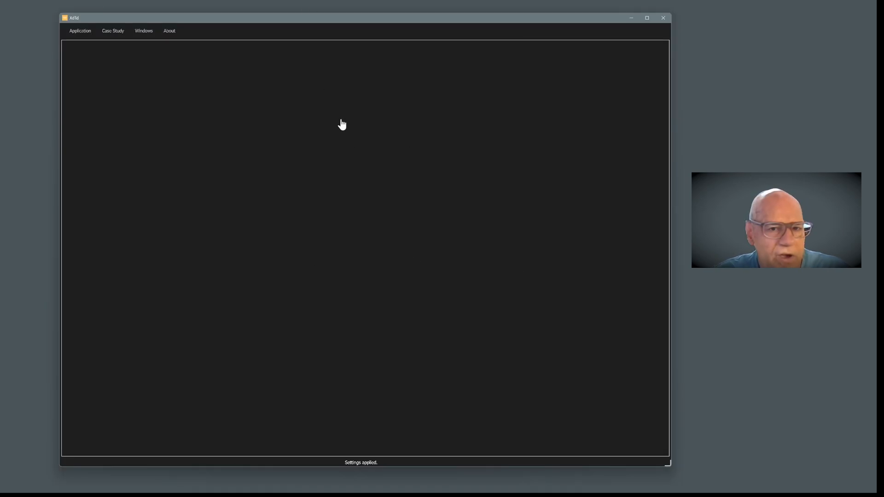
- Reopen the application settings, set the color palette to System (Auto) and apply it
left_click(92, 34)
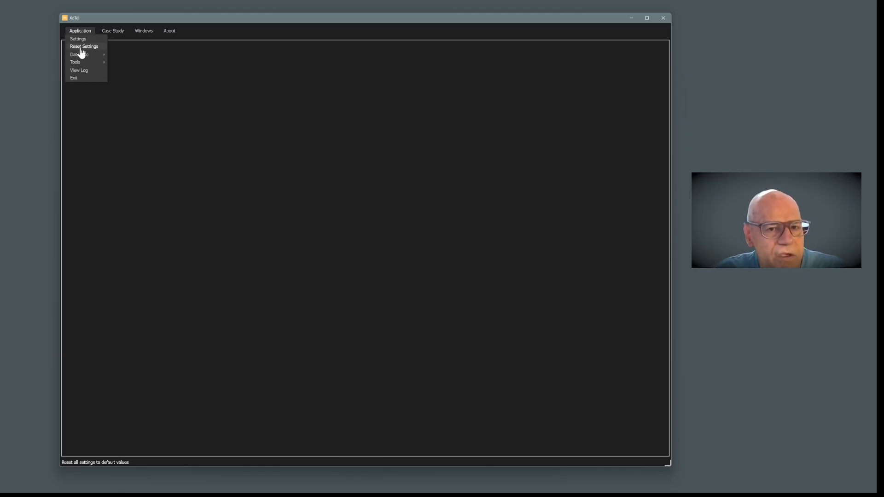
left_click(84, 45)
left_click(342, 156)
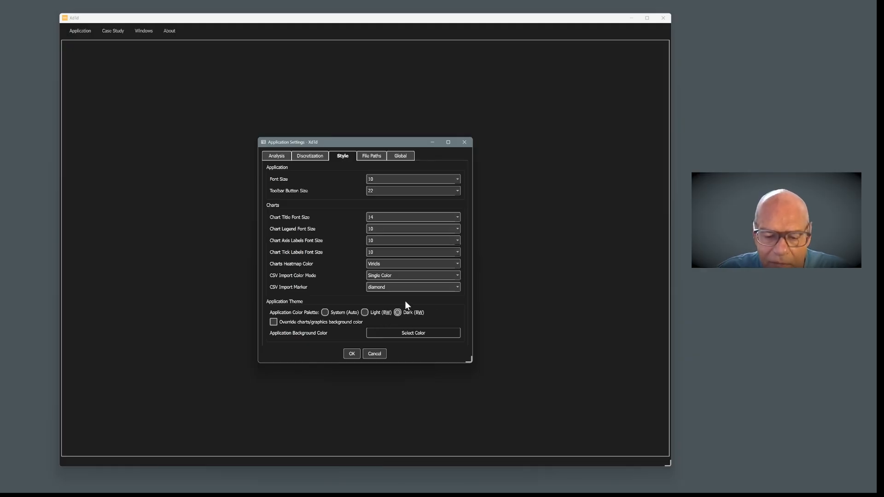
left_click(326, 313)
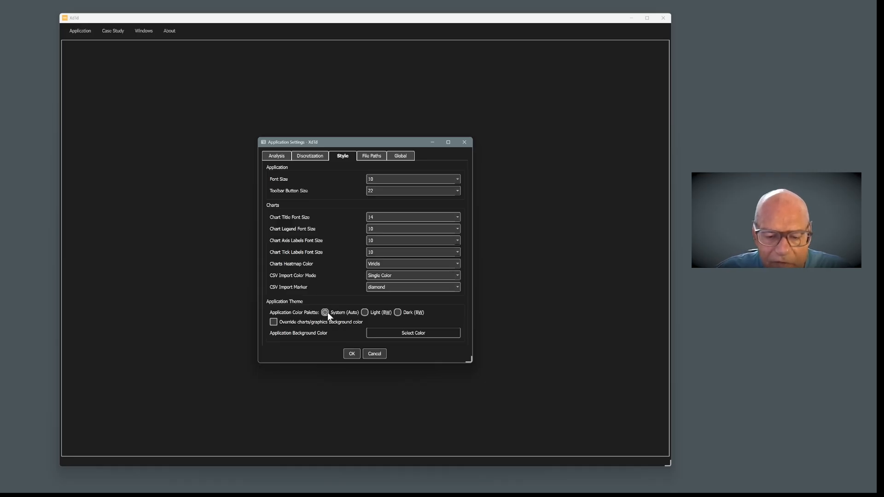
left_click(351, 353)
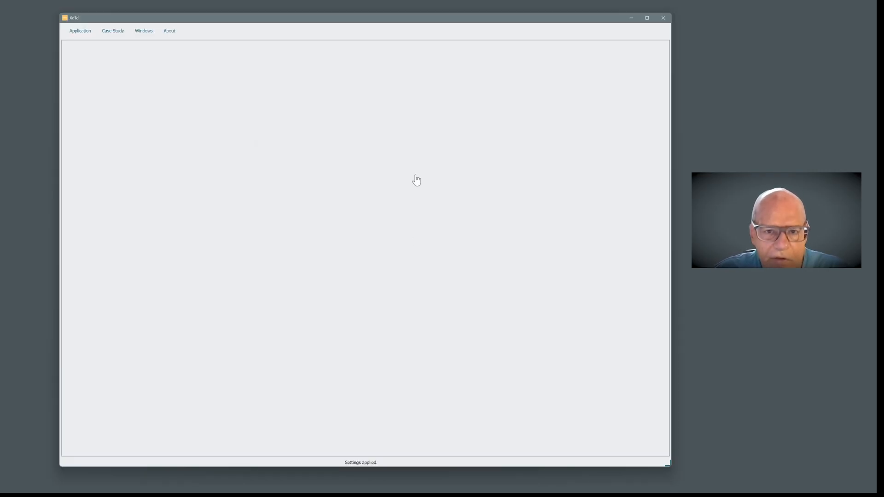
- Reopen the application settings and review the style options and the file paths for the design database and case studies
left_click(78, 35)
left_click(80, 40)
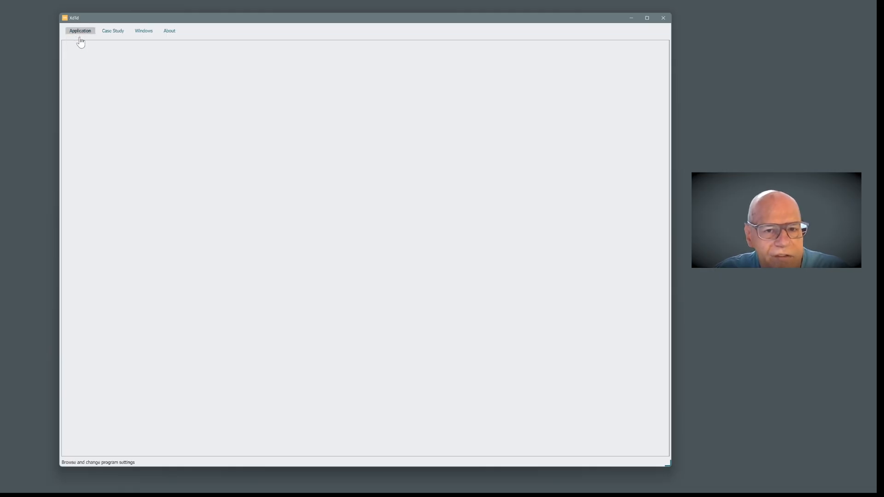
left_click(350, 158)
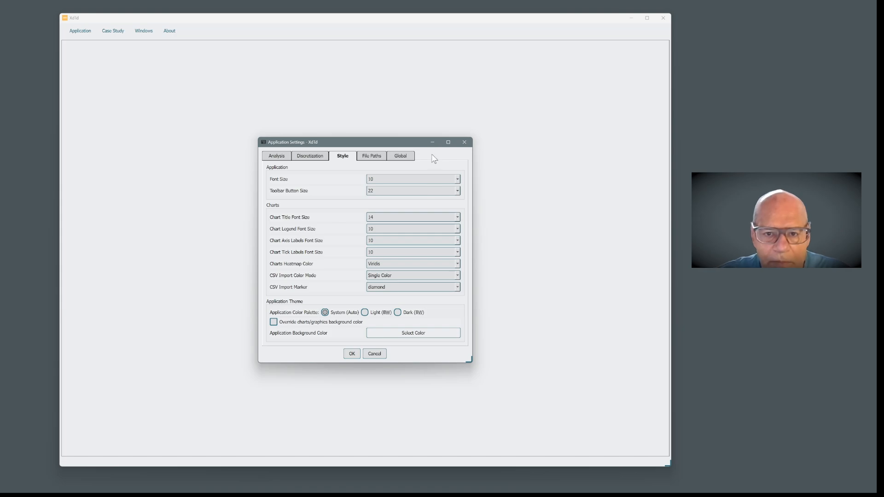
left_click(376, 155)
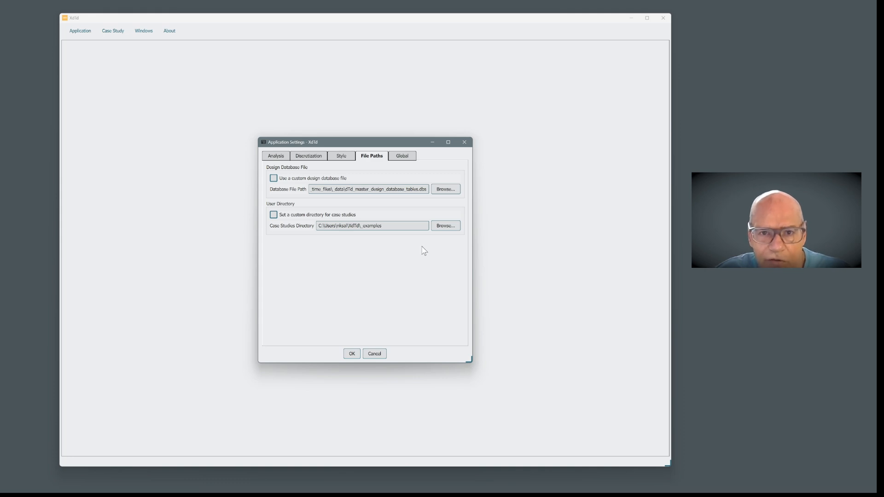
- Examine the global settings, including the available logging levels, return to the analysis options and accept the settings
left_click(402, 157)
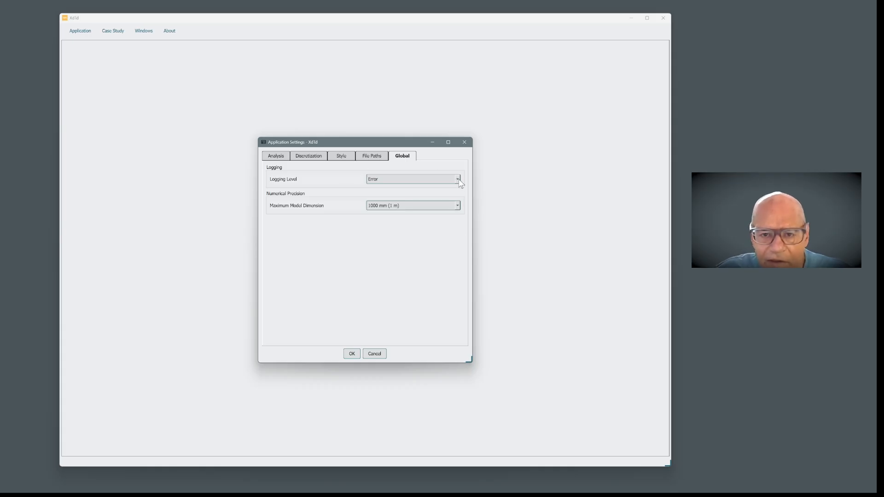
mouse_move(459, 183)
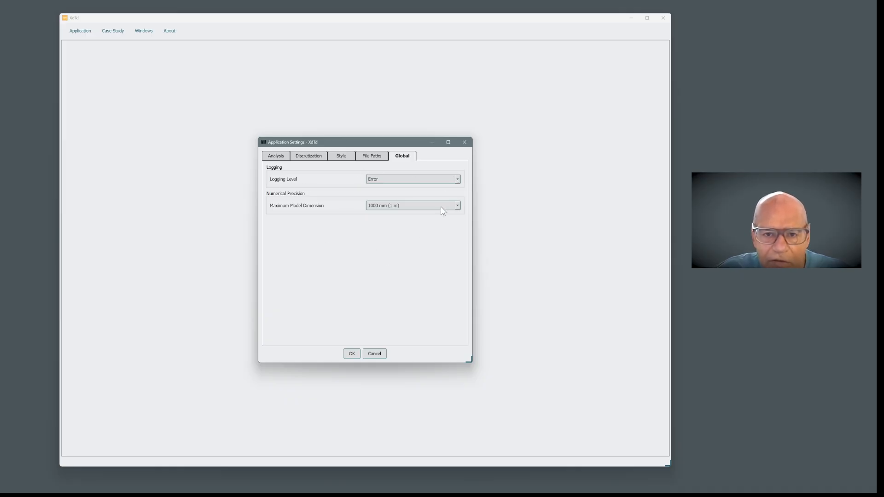
left_click(458, 179)
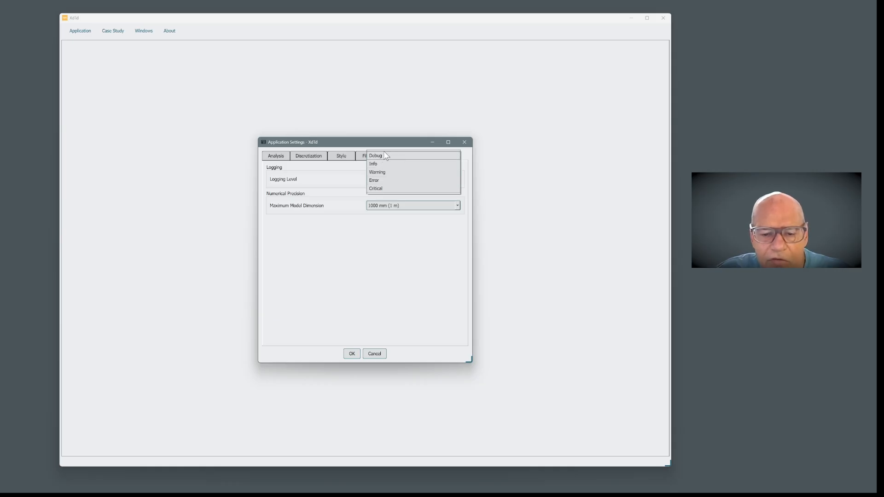
left_click(373, 255)
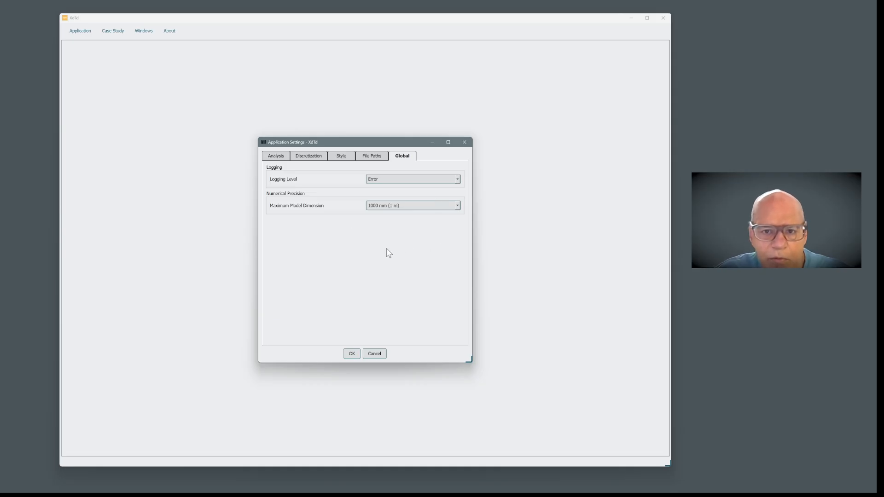
left_click(276, 158)
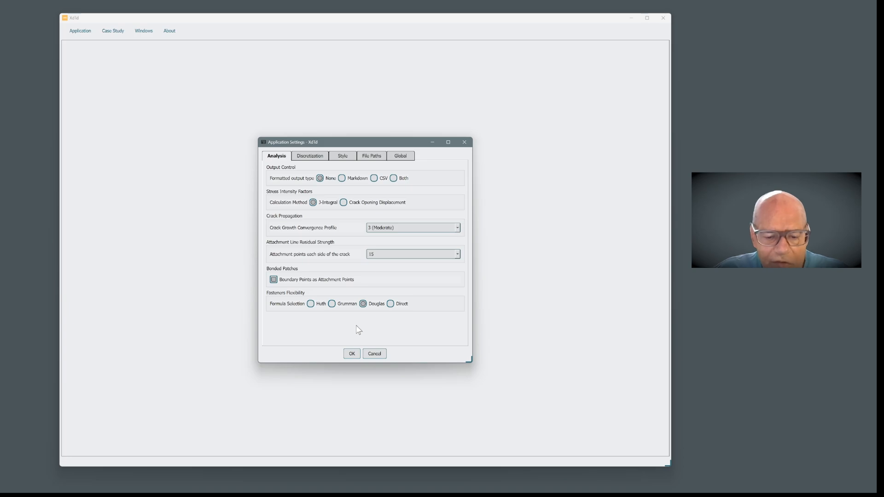
left_click(353, 355)
- View the application log, move its window higher for reading, and close it
left_click(82, 33)
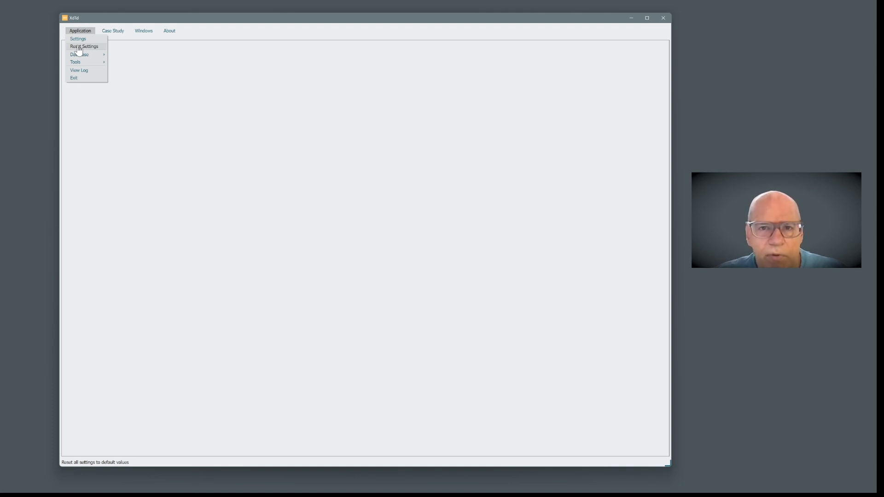
mouse_move(85, 55)
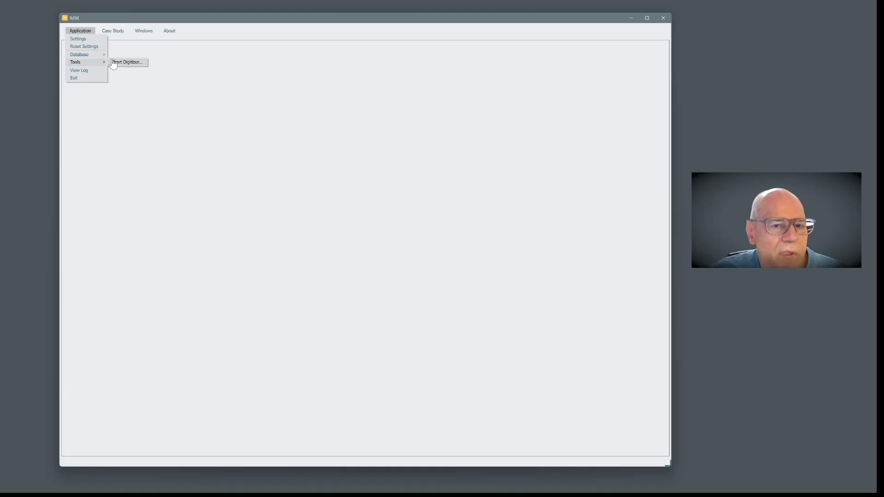
left_click(79, 71)
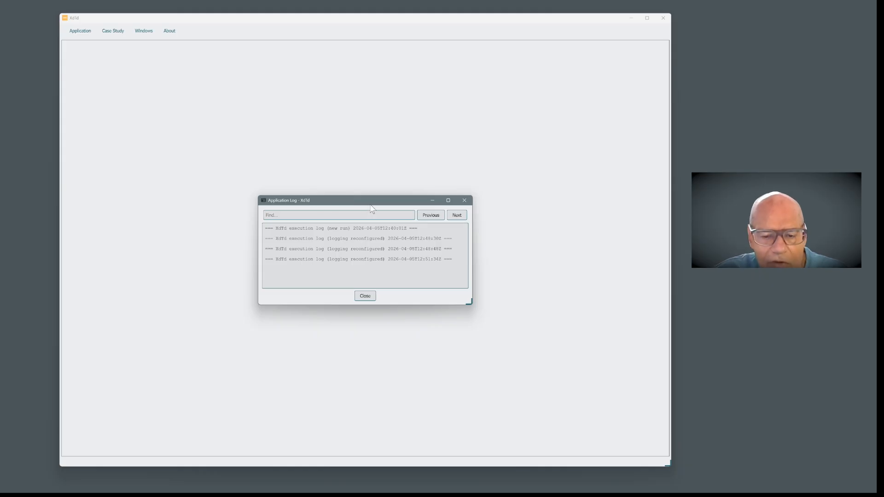
left_click_drag(370, 205, 361, 157)
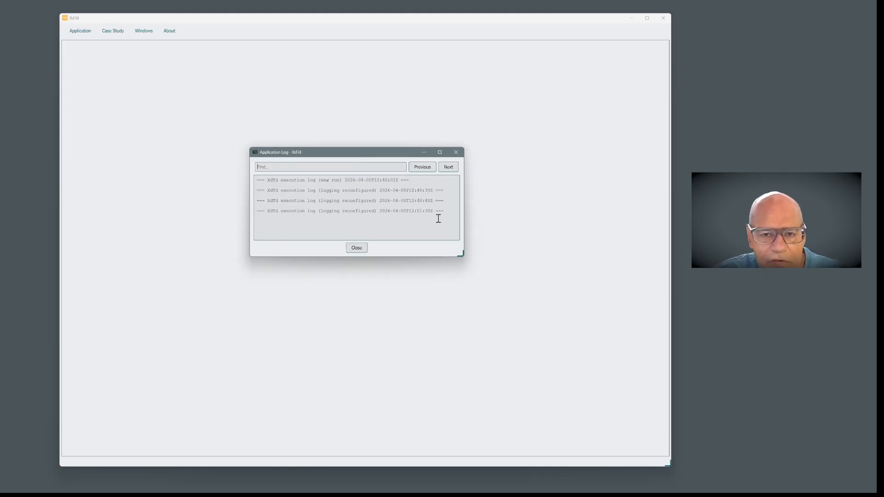
left_click(459, 154)
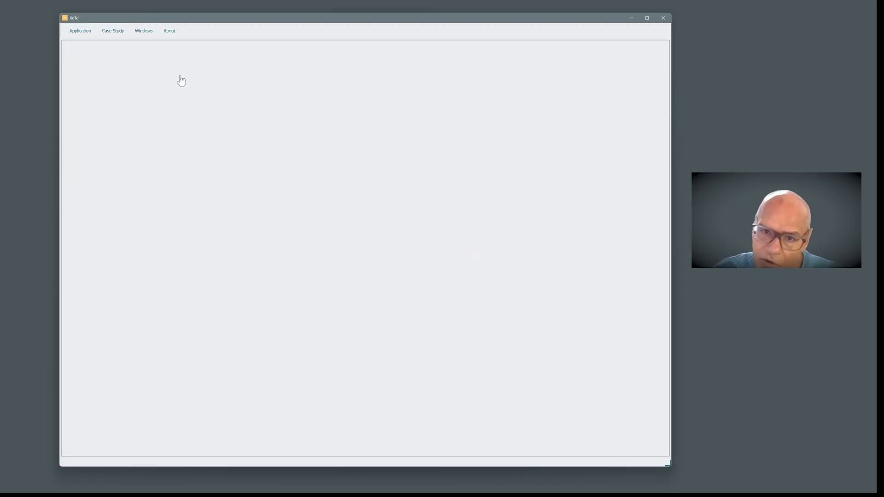
left_click(77, 31)
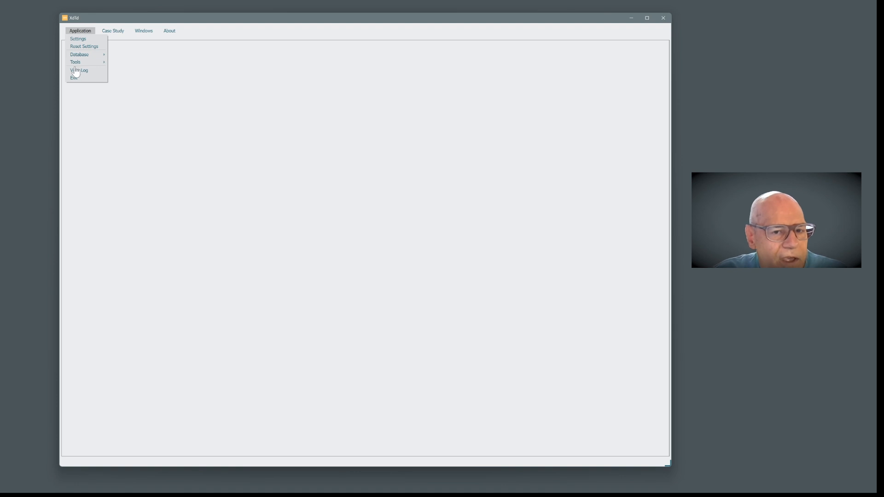
left_click(133, 107)
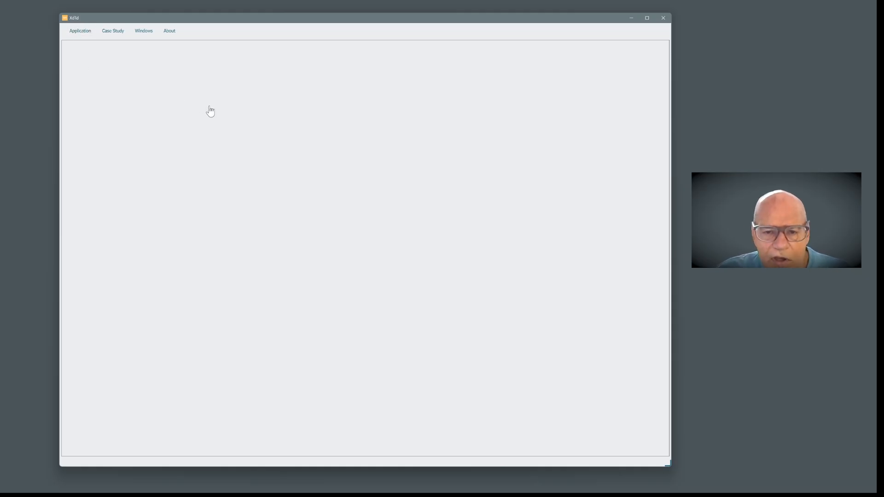
- Start opening an existing panel case study and look inside the Test data folder of the examples
left_click(110, 32)
mouse_move(110, 46)
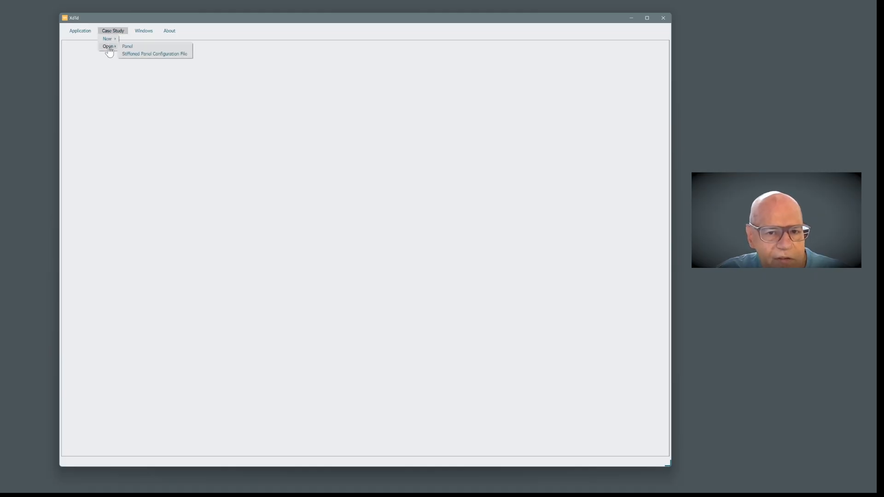
left_click(136, 47)
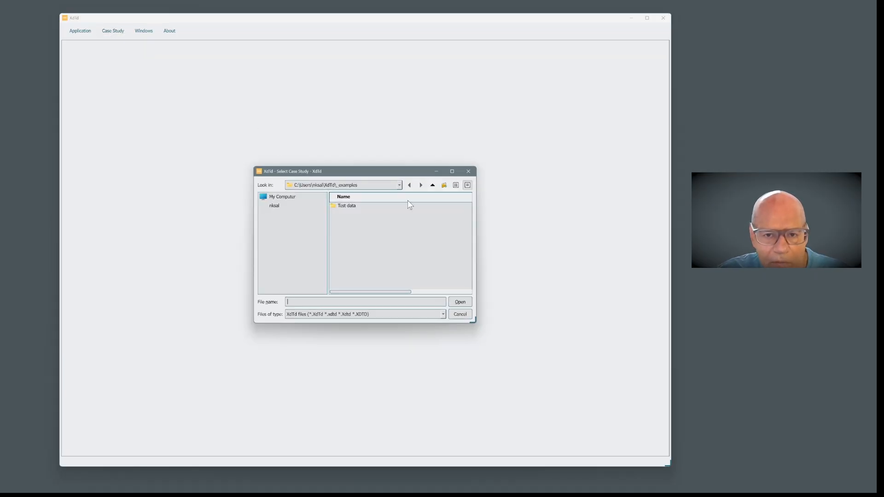
double_click(345, 207)
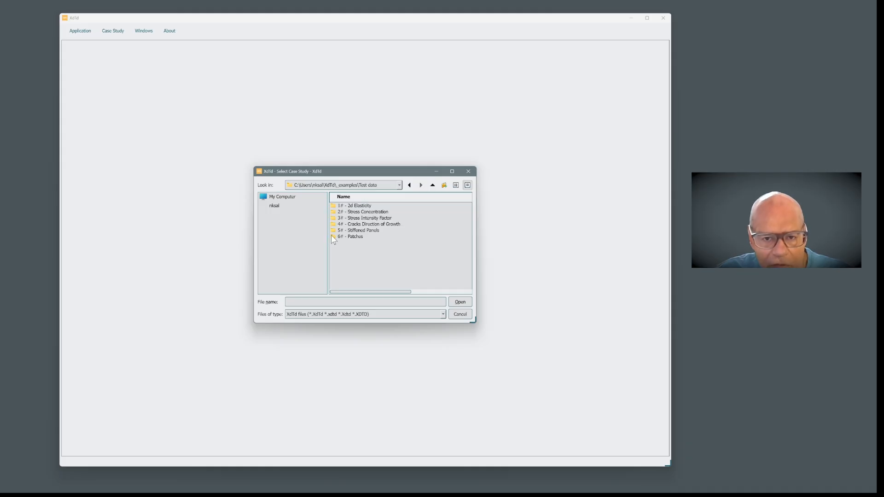
- Leave the Test data examples folder and browse to the root of the E: drive in the case study selection
left_click(432, 186)
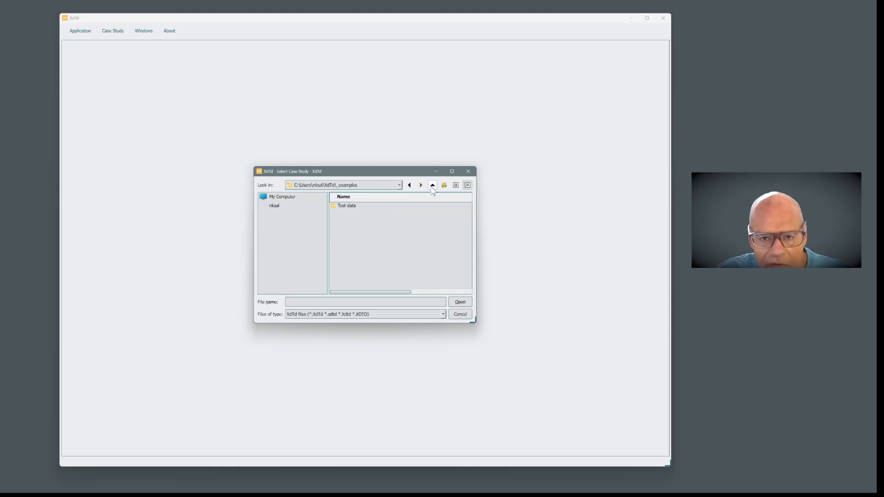
left_click(432, 185)
left_click(433, 186)
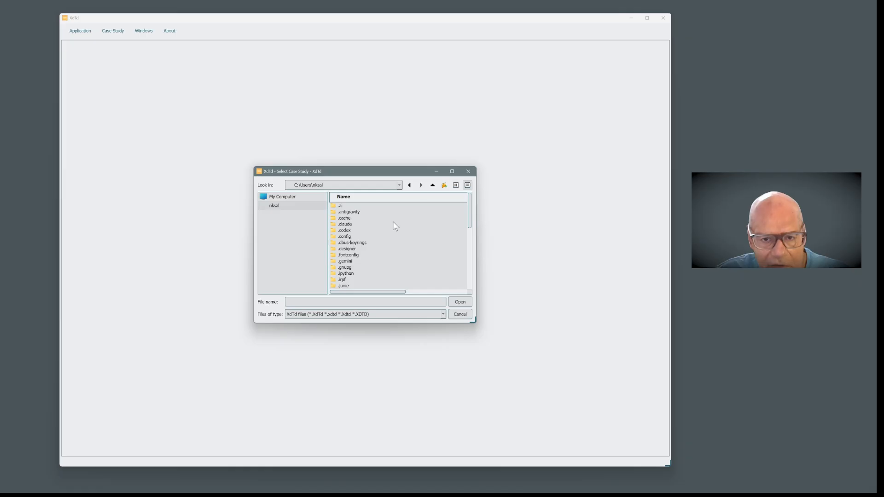
left_click(433, 185)
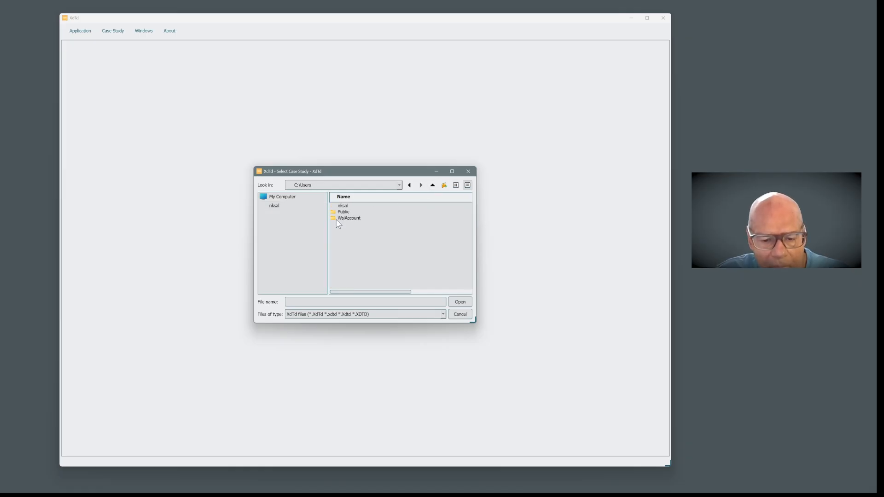
left_click(292, 197)
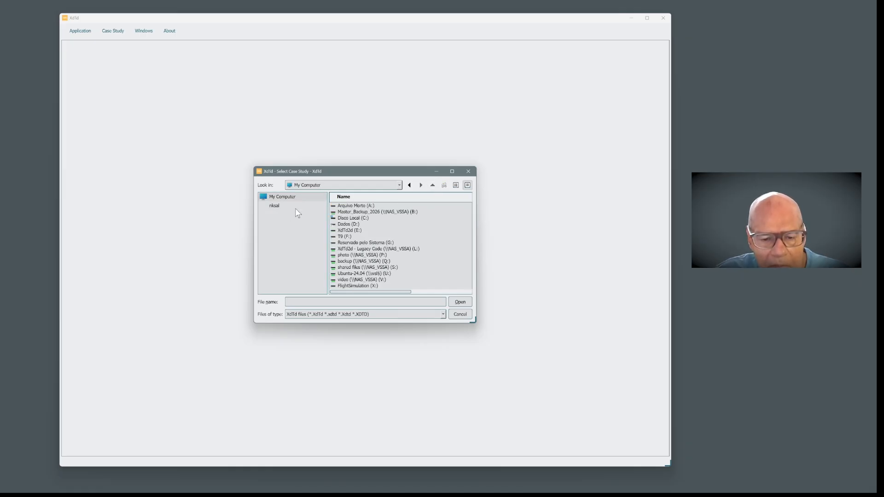
double_click(355, 230)
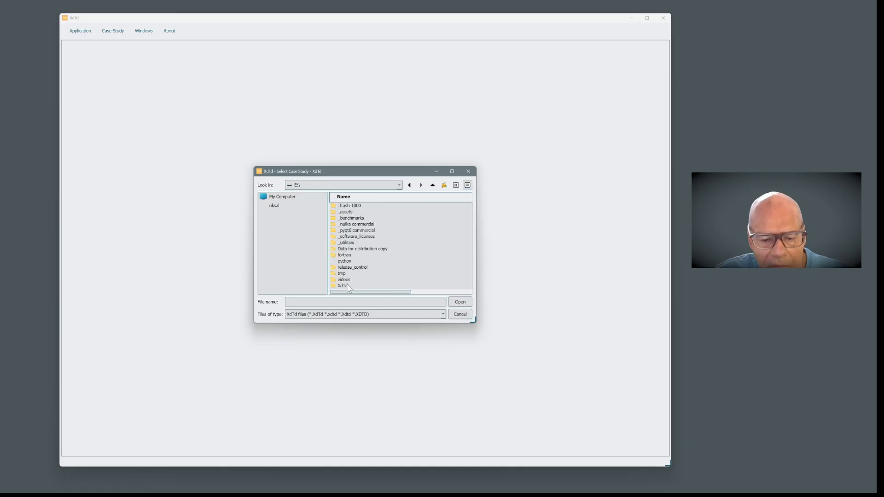
- Browse to the case study folder E:\videos\xdtd files\tutorial_videos\5
double_click(343, 280)
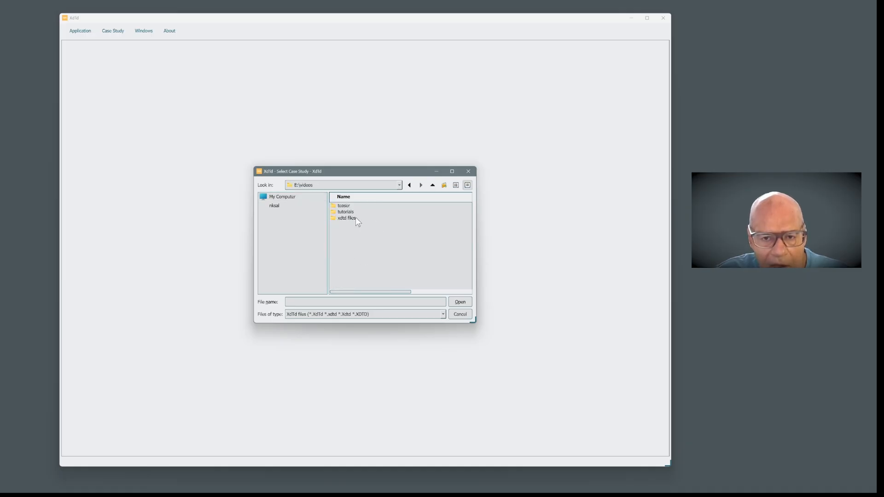
double_click(354, 212)
left_click(432, 185)
double_click(352, 218)
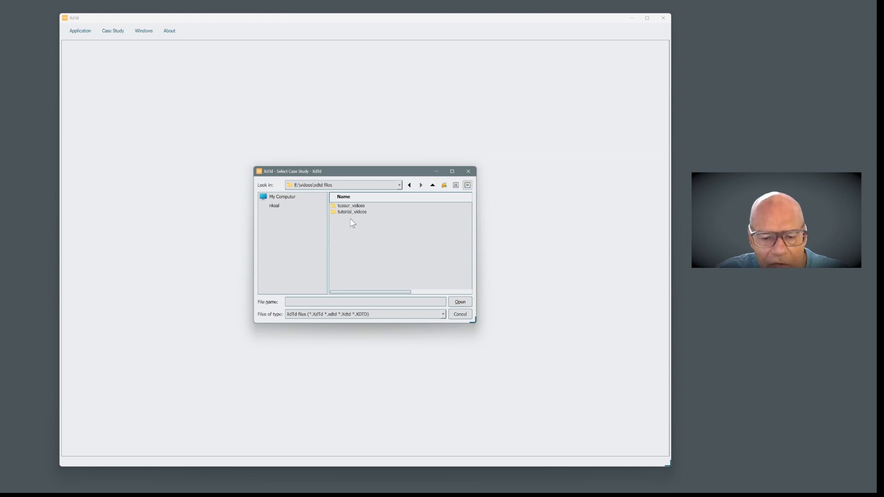
double_click(363, 212)
double_click(337, 230)
- Open the case studies Settings Tutorial 1.XdTd and Settings Tutorial 2.XdTd together
left_click(366, 206)
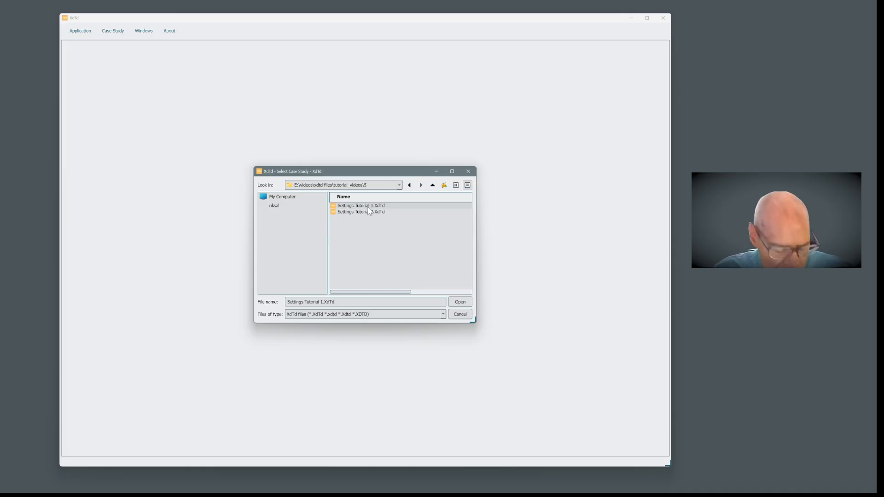
left_click(371, 213, "shift")
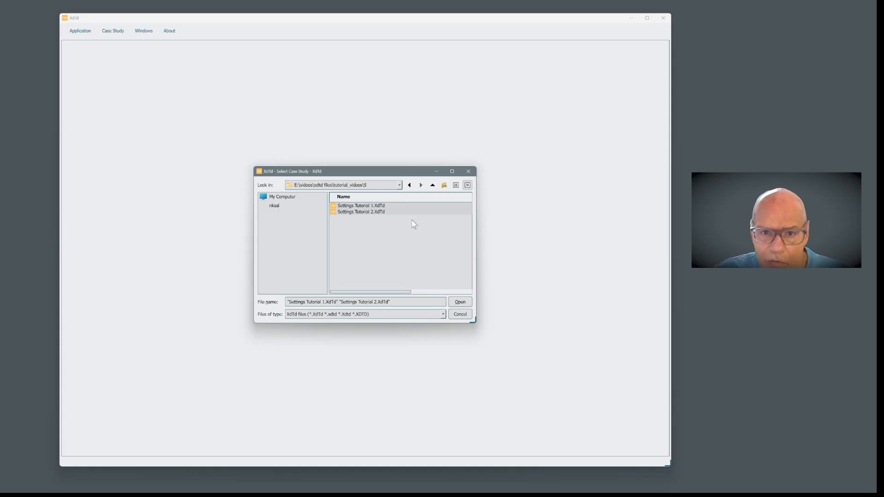
left_click(460, 302)
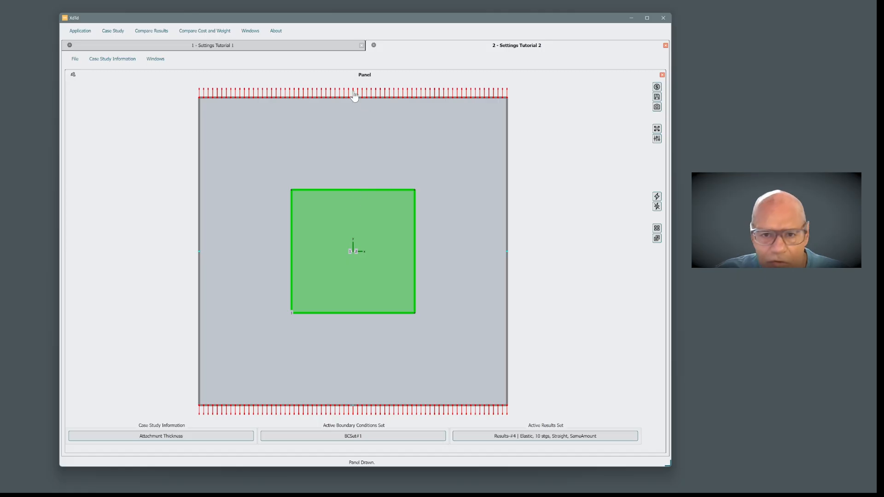
- Switch to Settings Tutorial 1, review its list of results sets in an enlarged window, and cancel without changes
left_click(291, 45)
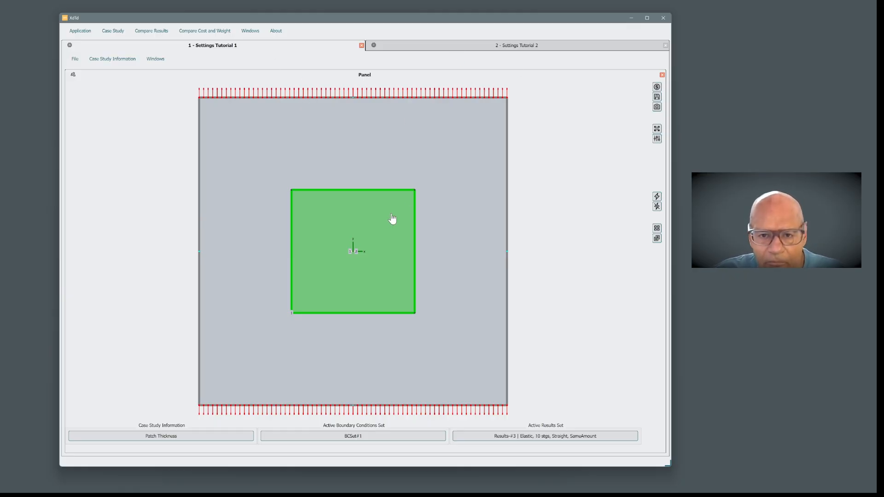
left_click(530, 438)
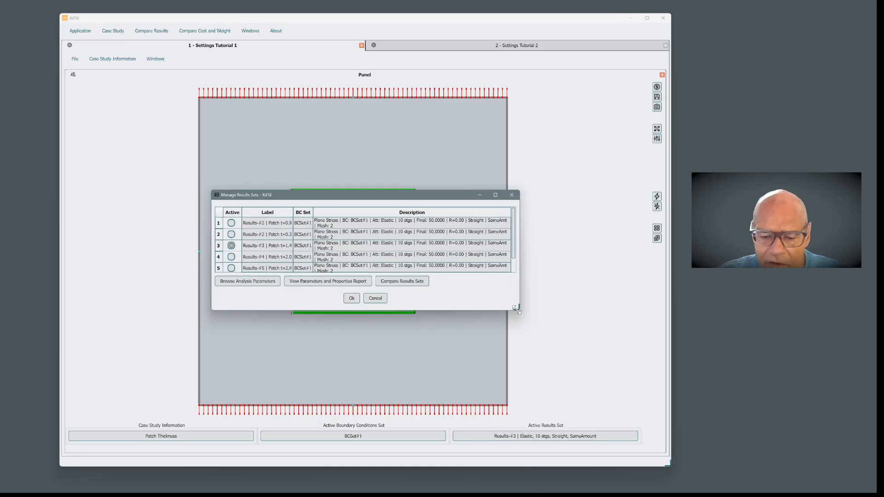
left_click_drag(517, 310, 737, 362)
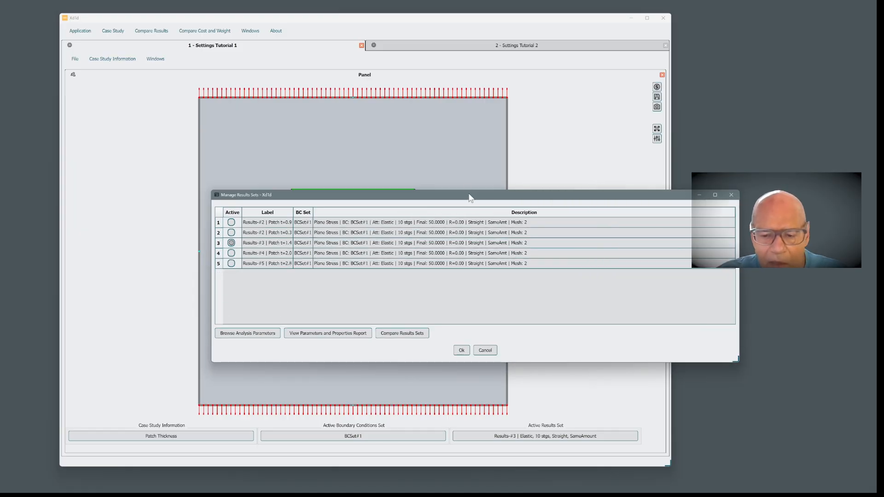
left_click_drag(470, 197, 430, 167)
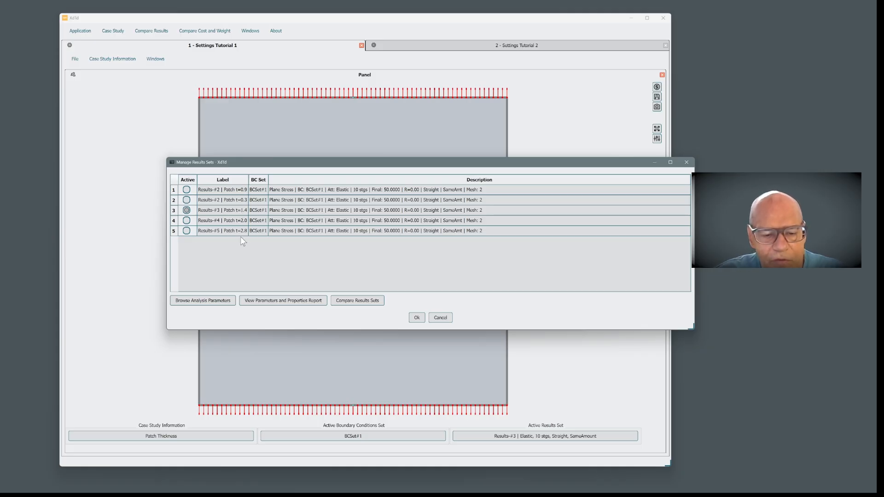
left_click(444, 321)
- Switch to Settings Tutorial 2 and review its list of results sets in a wider window moved higher
left_click(476, 45)
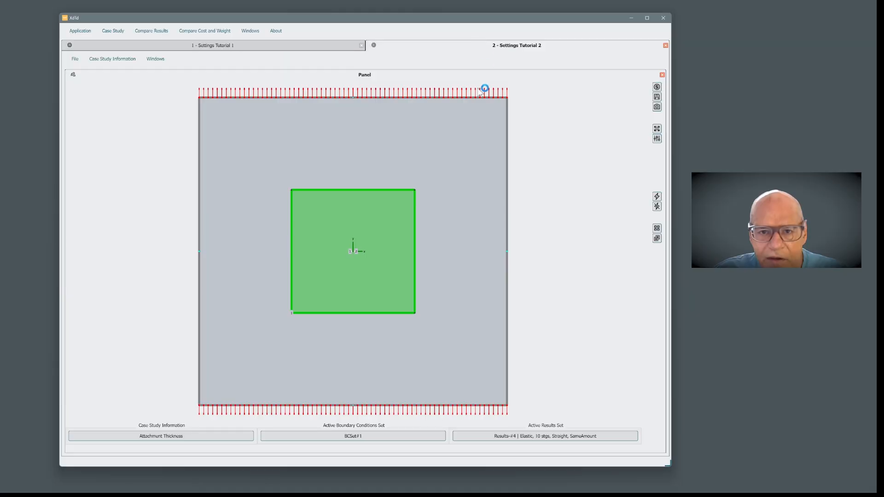
left_click(600, 438)
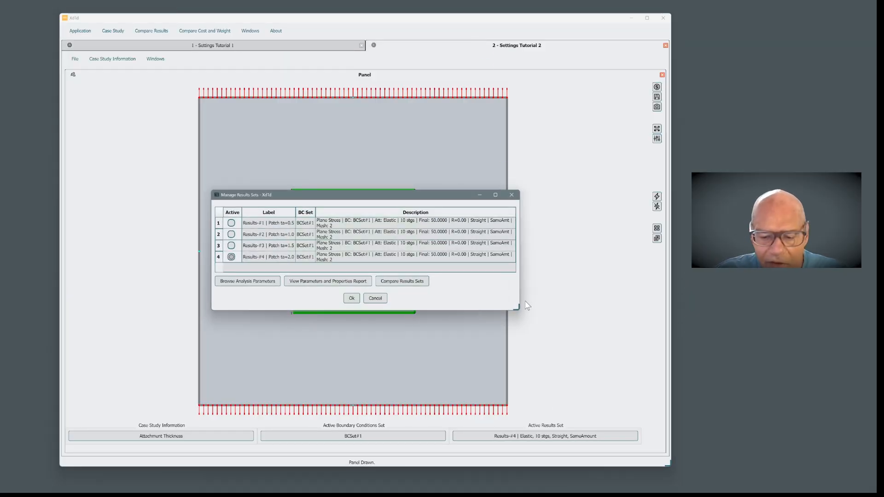
left_click_drag(518, 306, 666, 318)
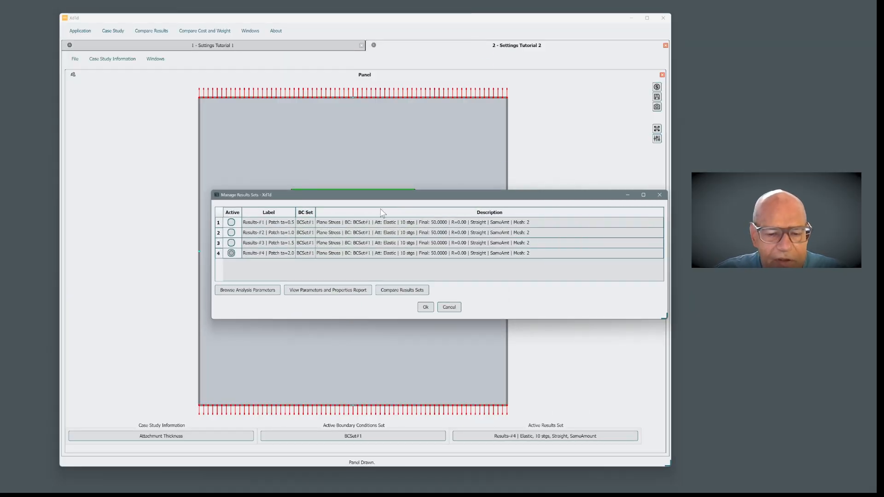
left_click_drag(377, 199, 353, 177)
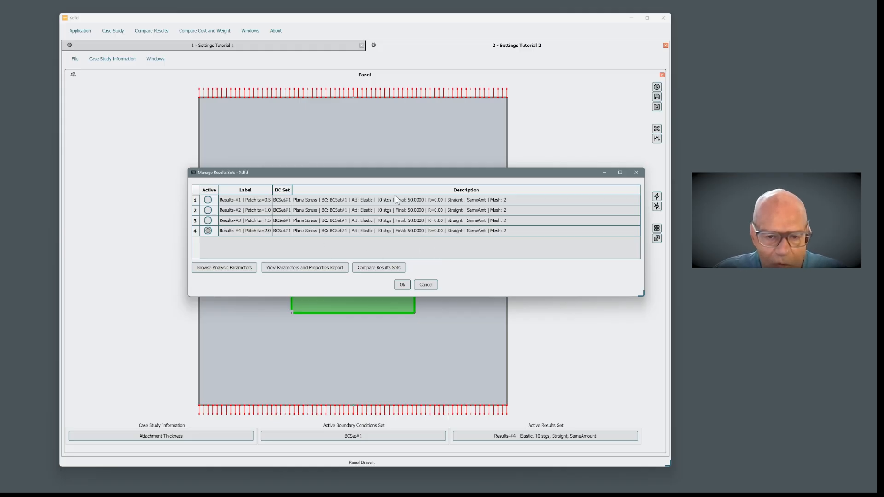
- Compare the results sets of Settings Tutorial 2, enlarge the comparison report to read the differences, and close it
left_click(380, 271)
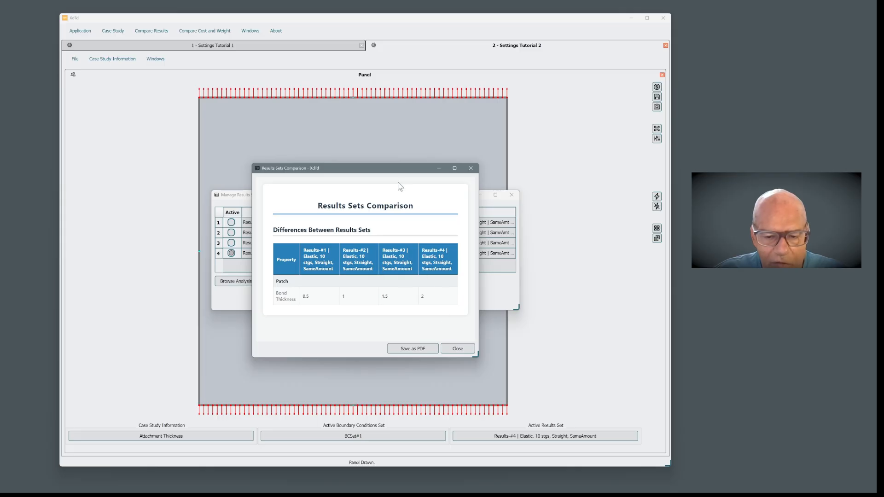
left_click_drag(391, 177, 341, 96)
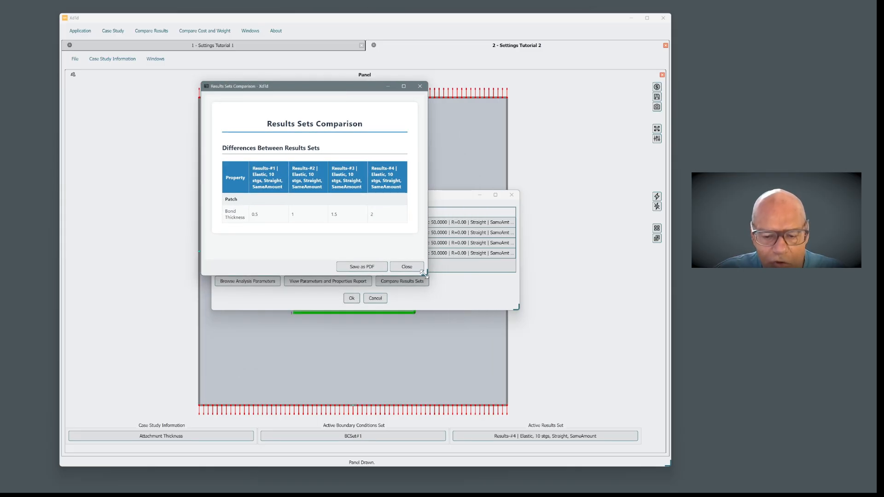
left_click_drag(428, 276, 643, 339)
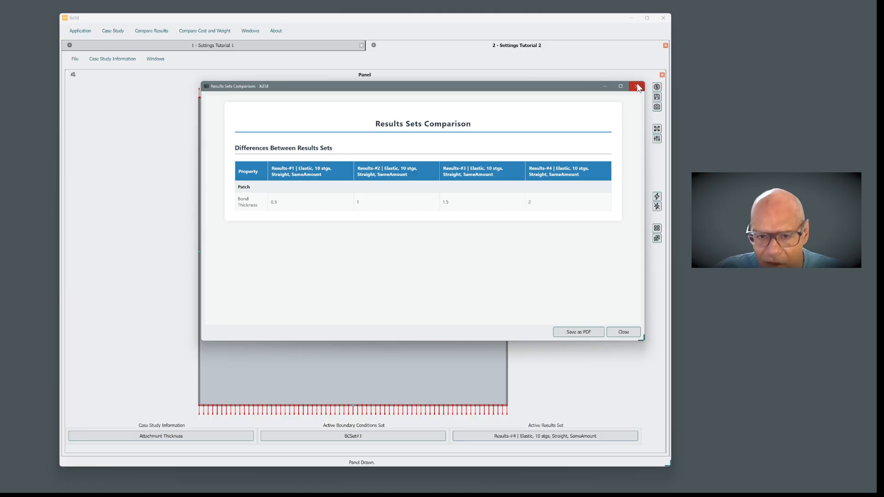
left_click(637, 87)
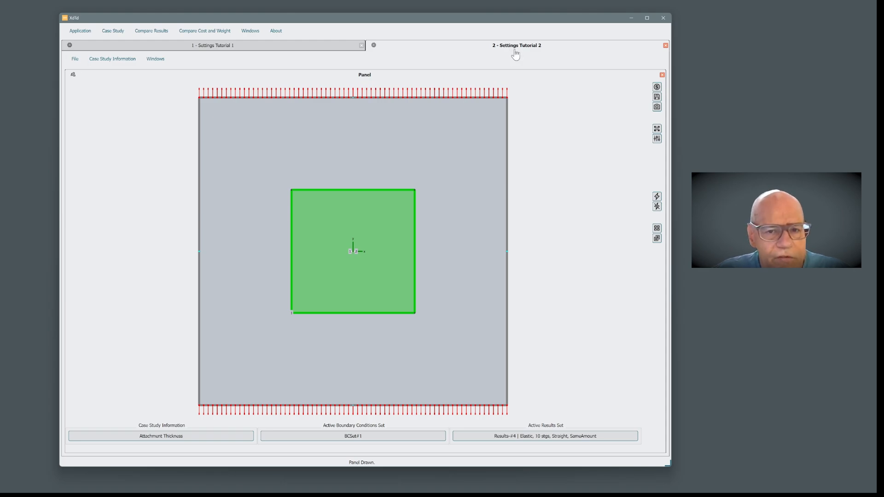
- Return to Settings Tutorial 1, view its case study properties, and enlarge the configuration report for reading
left_click(245, 46)
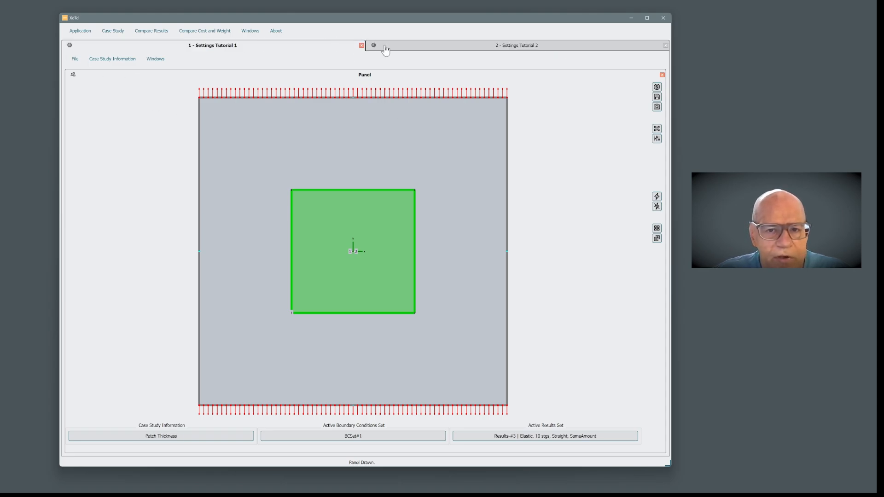
left_click(105, 60)
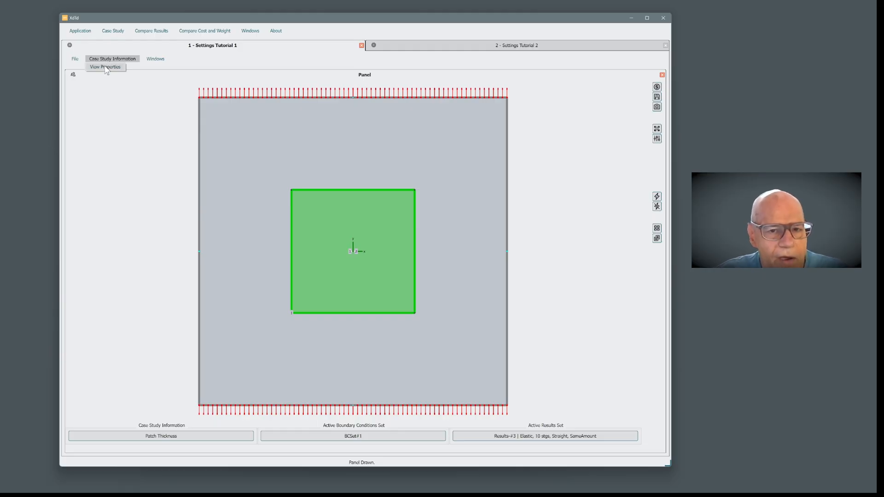
left_click(105, 68)
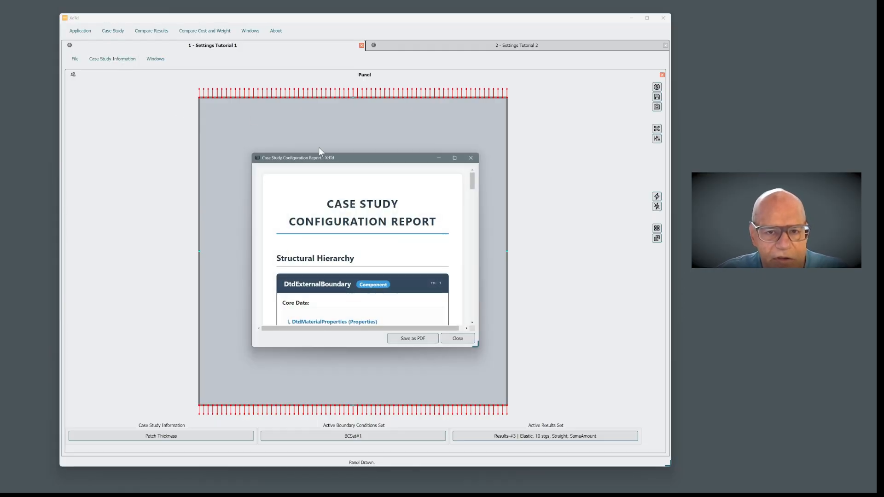
left_click_drag(322, 159, 258, 48)
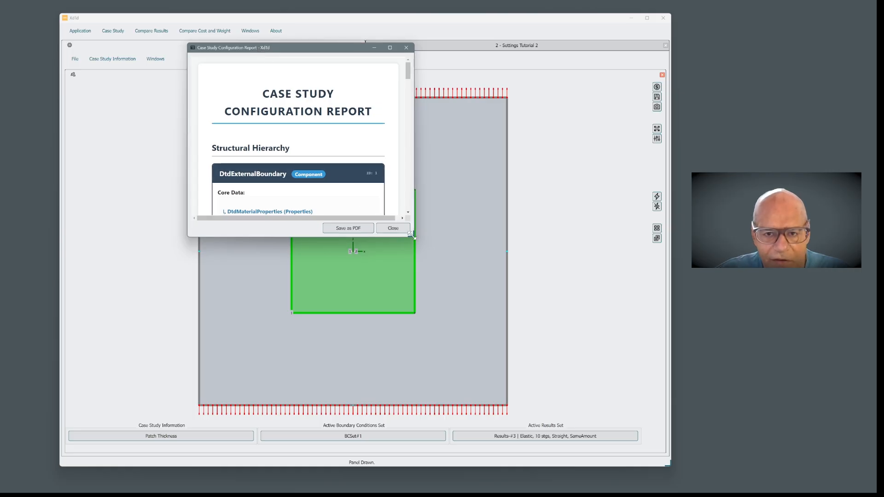
left_click_drag(411, 235, 659, 441)
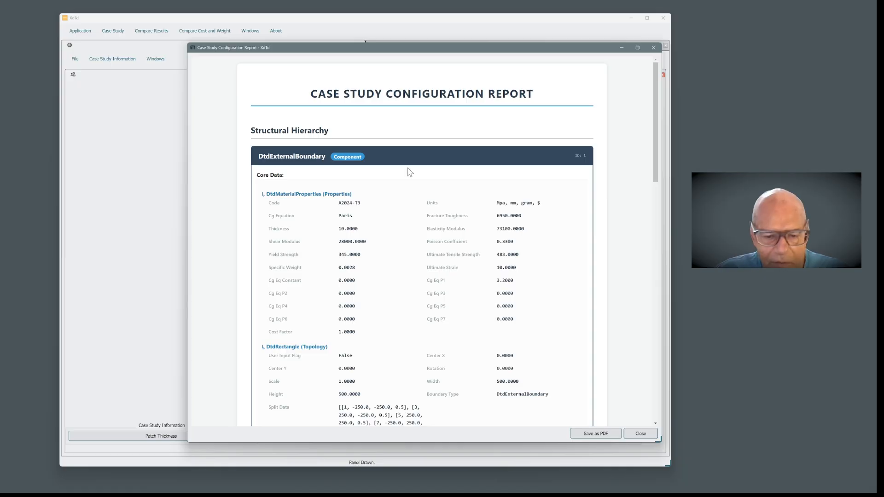
- Examine the configuration report's external boundary, patch, adhesive and embedded crack data and the results set differences, then return to its beginning
scroll(438, 194, "down", 2)
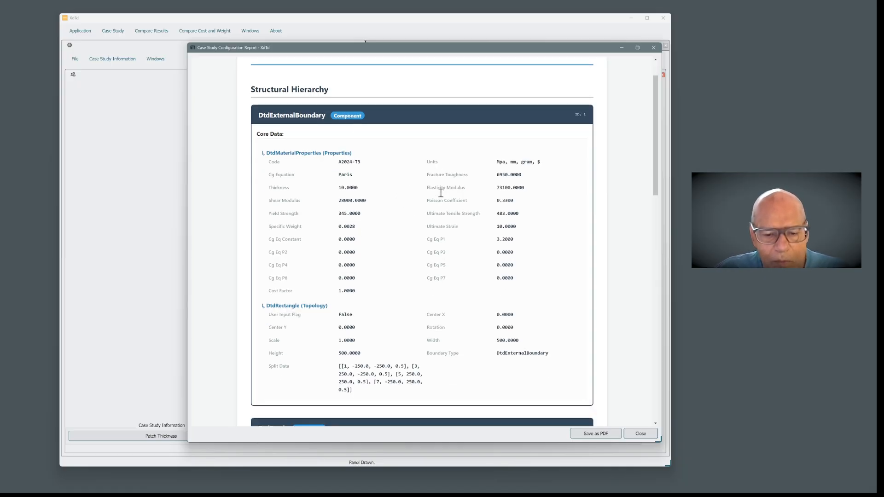
scroll(441, 192, "down", 1)
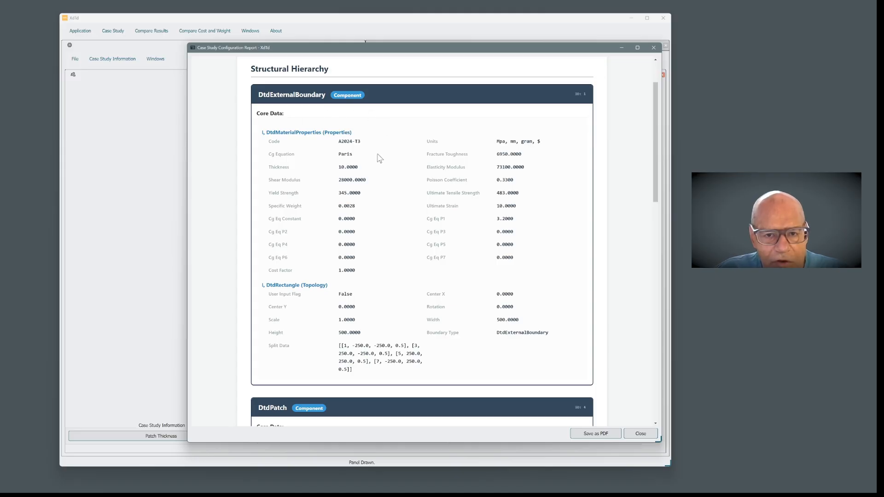
scroll(441, 189, "down", 5)
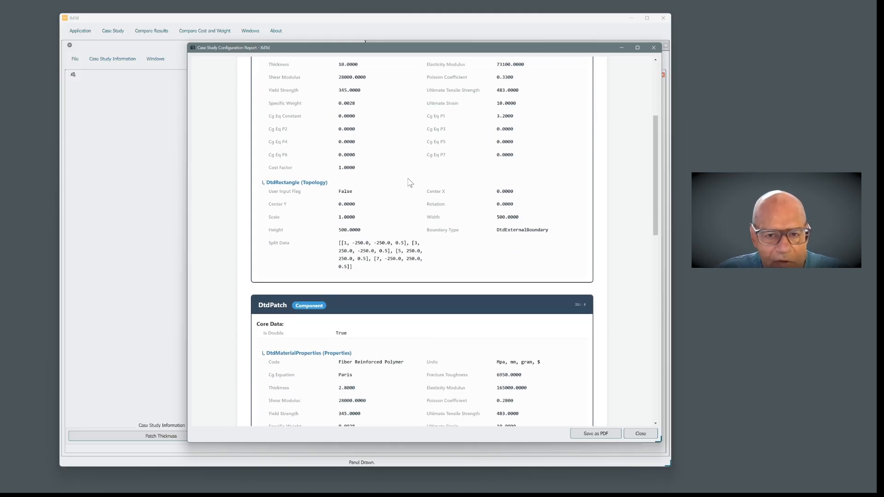
scroll(328, 124, "down", 5)
scroll(341, 156, "down", 5)
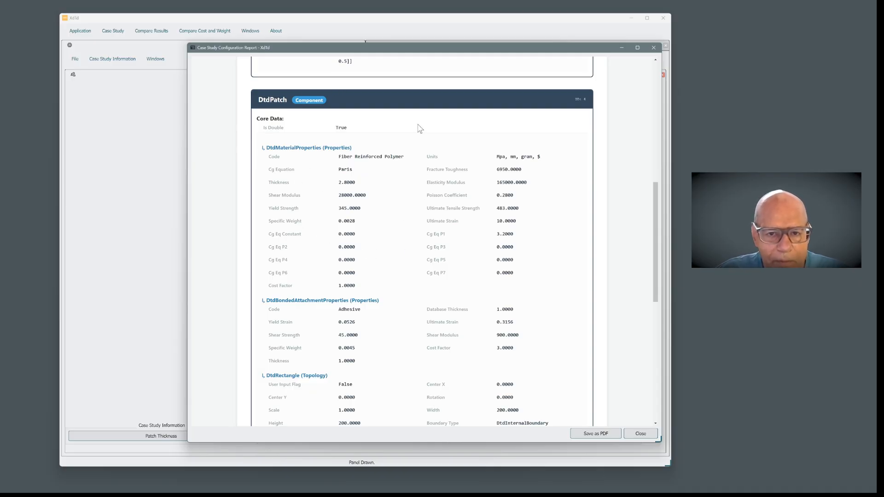
scroll(401, 142, "down", 8)
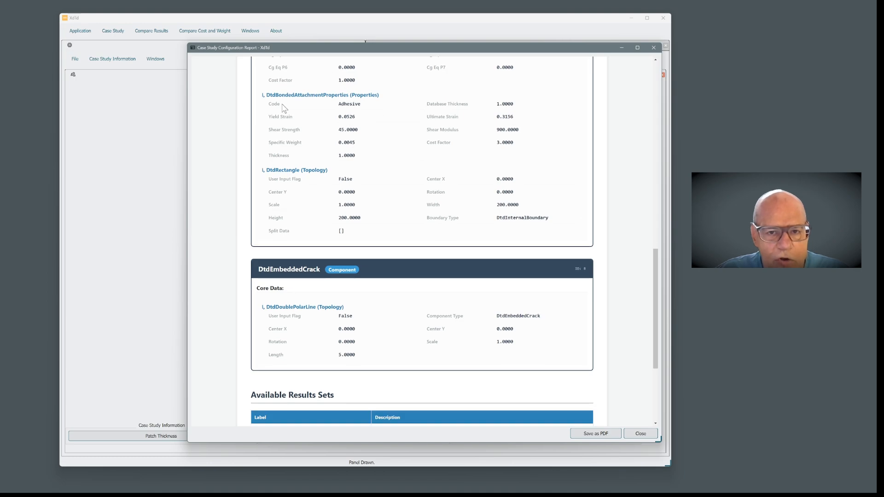
scroll(457, 157, "down", 3)
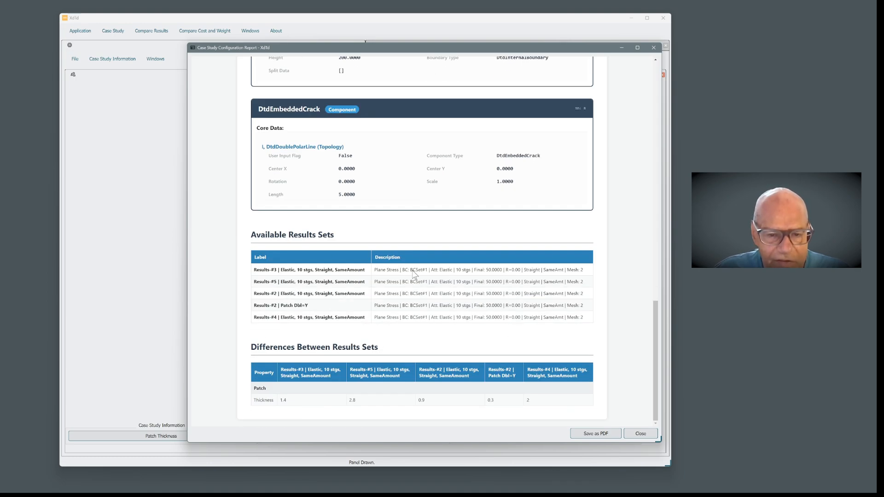
scroll(391, 207, "up", 12)
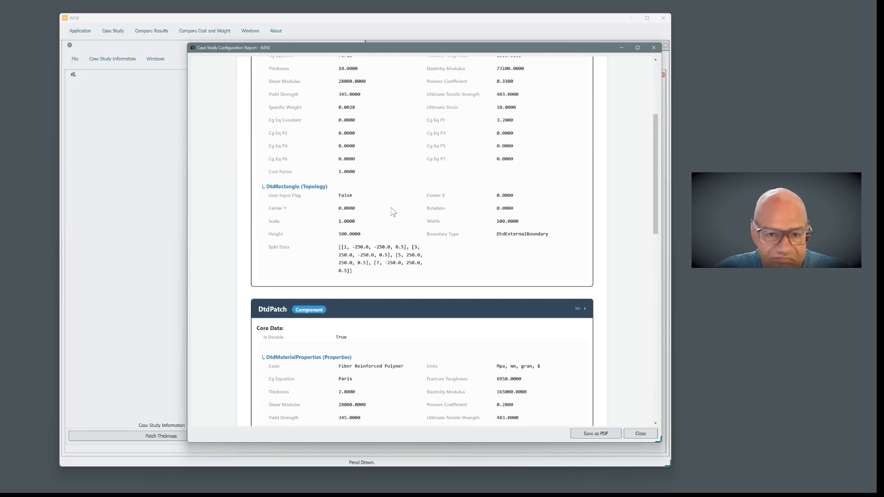
scroll(392, 211, "up", 3)
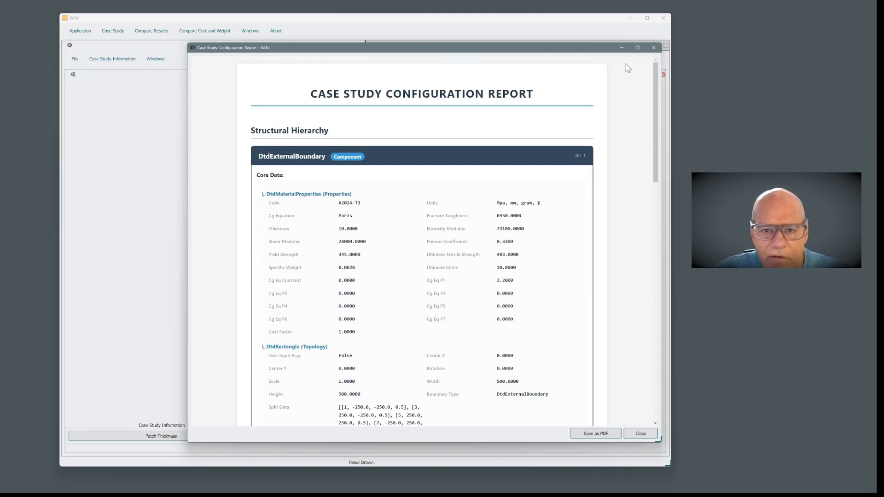
- Close the configuration report, glance at Settings Tutorial 2, return to Settings Tutorial 1, and view the commands available for the external boundary
left_click(653, 48)
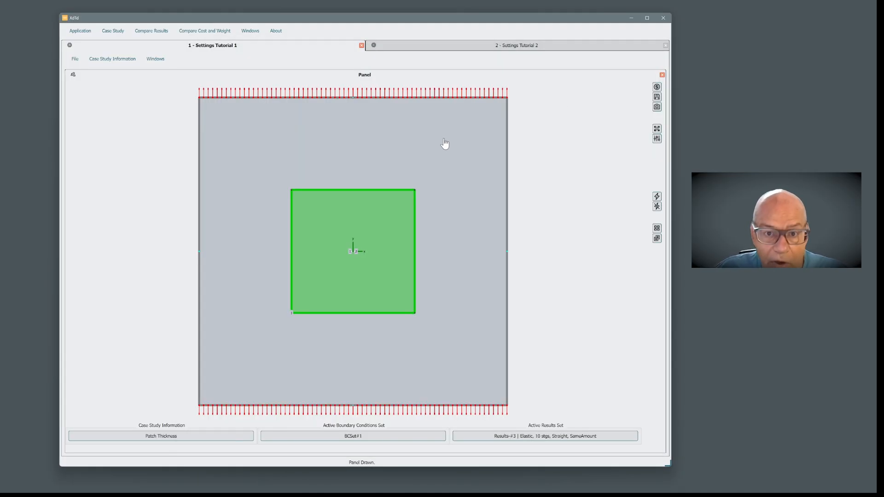
left_click(456, 46)
left_click(321, 46)
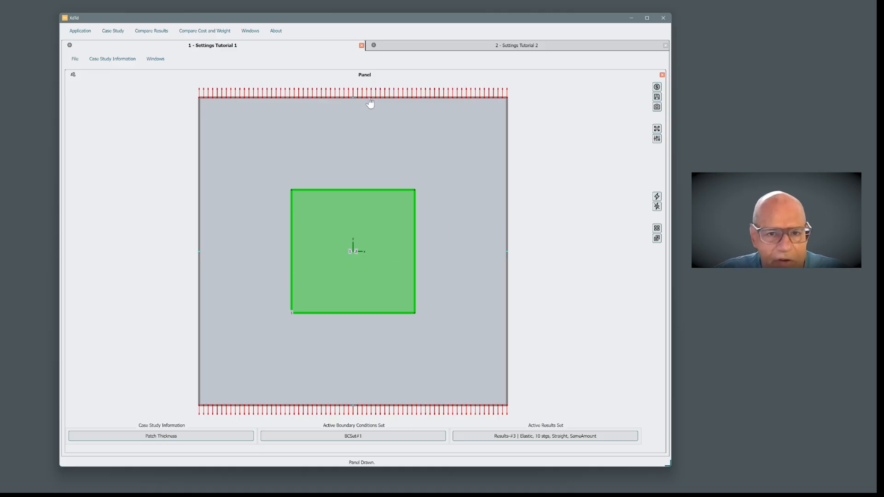
left_click(379, 134)
right_click(378, 134)
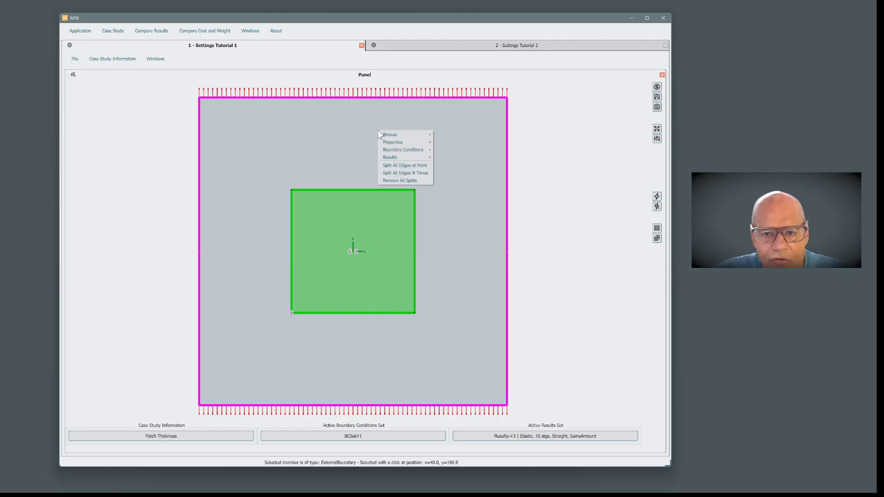
left_click(483, 135)
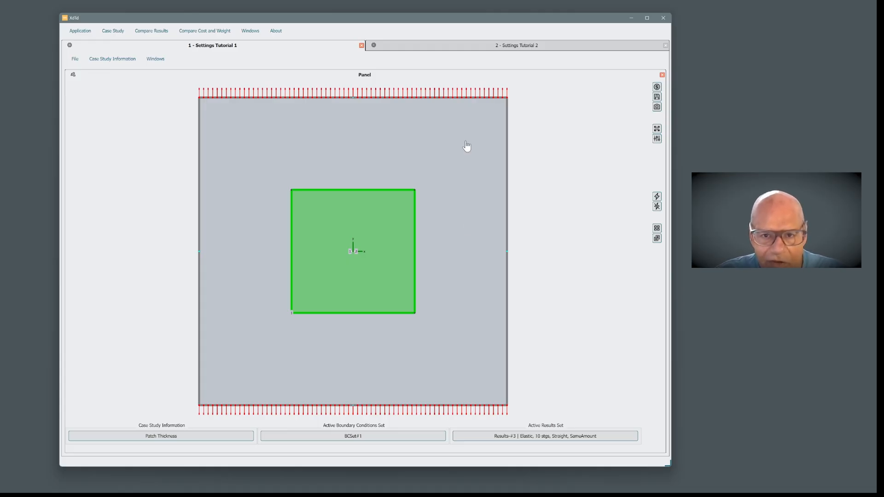
- Plot the crack stress intensity factors of the active results set from the external boundary and hide the fracture toughness line
right_click(359, 141)
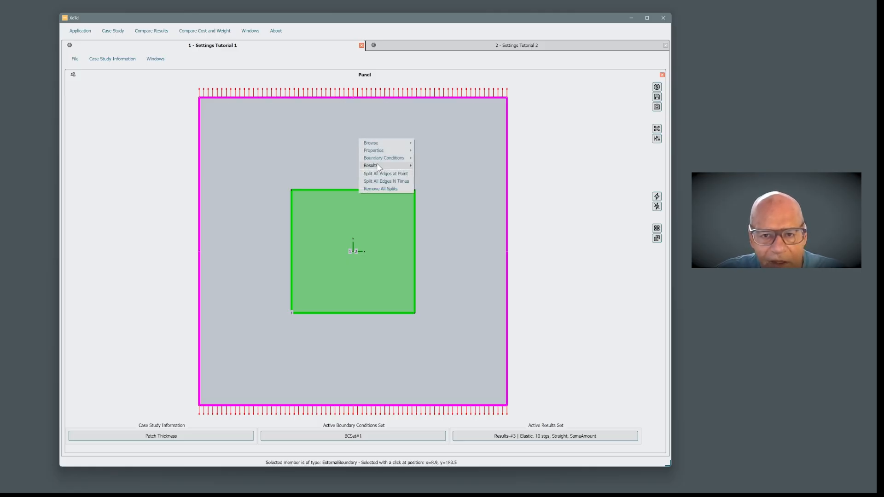
mouse_move(377, 165)
left_click(436, 197)
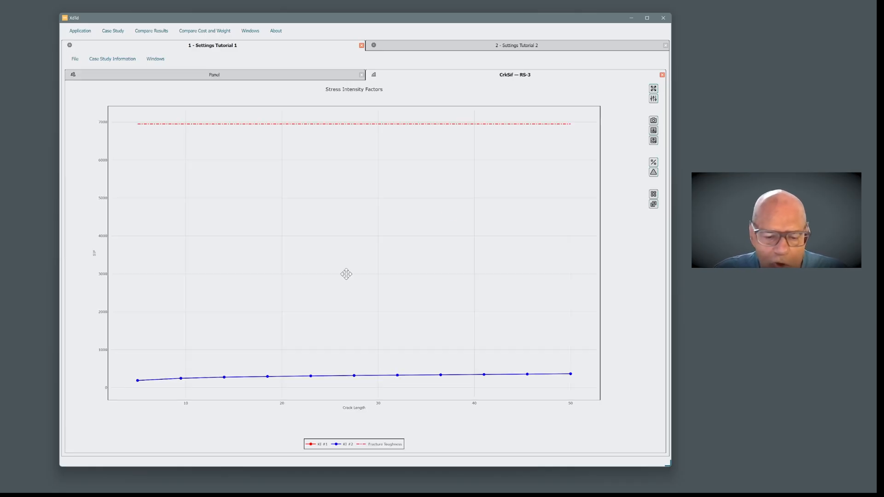
left_click(371, 445)
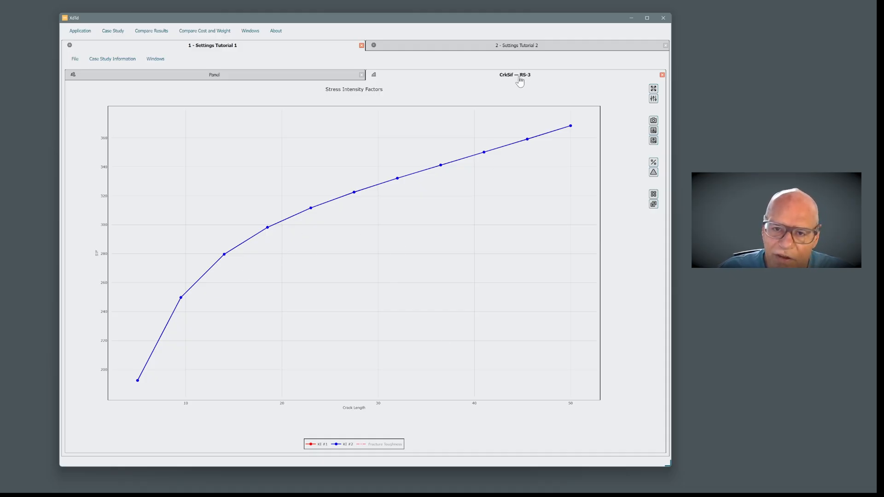
left_click(244, 75)
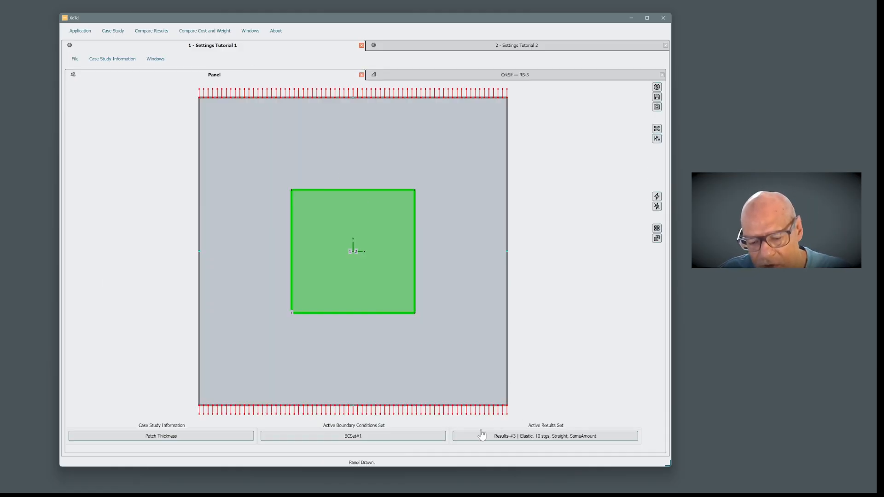
left_click(499, 76)
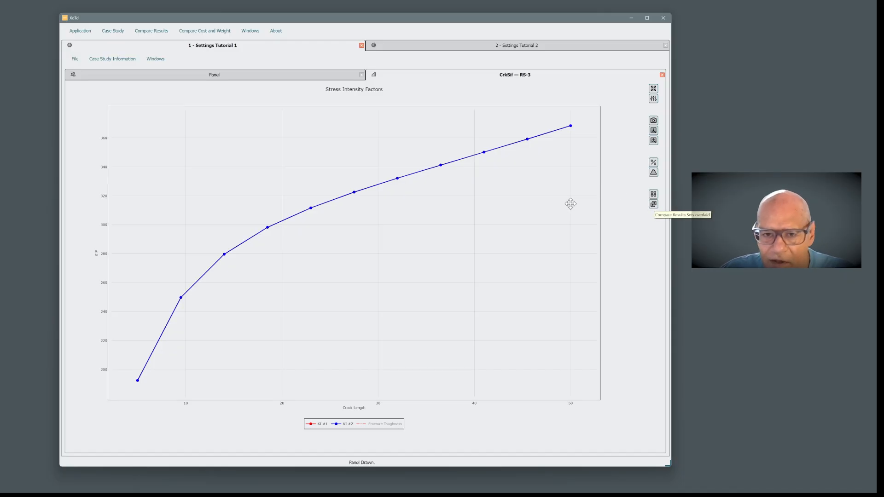
- Compare Results-#3 (Patch t=1.4), Results-#5 (t=2.8), Results-#2 (t=0.9) and Results-#2 (t=0.3) side by side in separate stress intensity charts
left_click(653, 195)
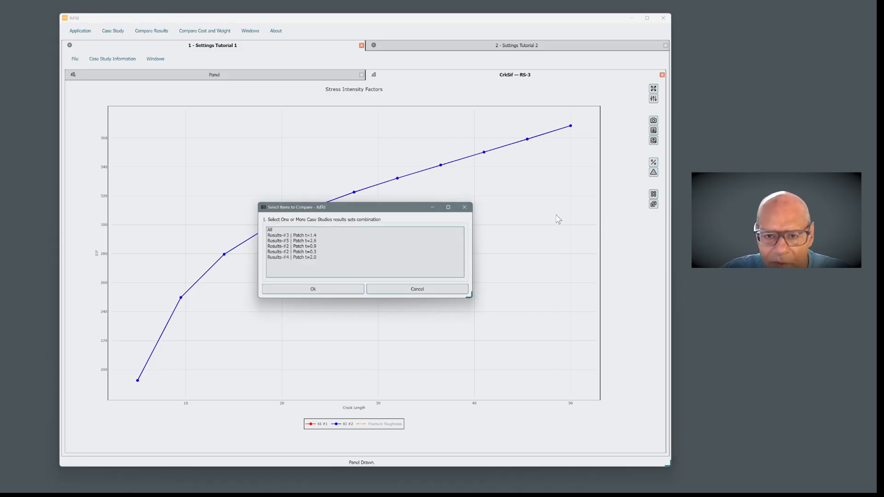
left_click(298, 241)
left_click(301, 246)
left_click(303, 252)
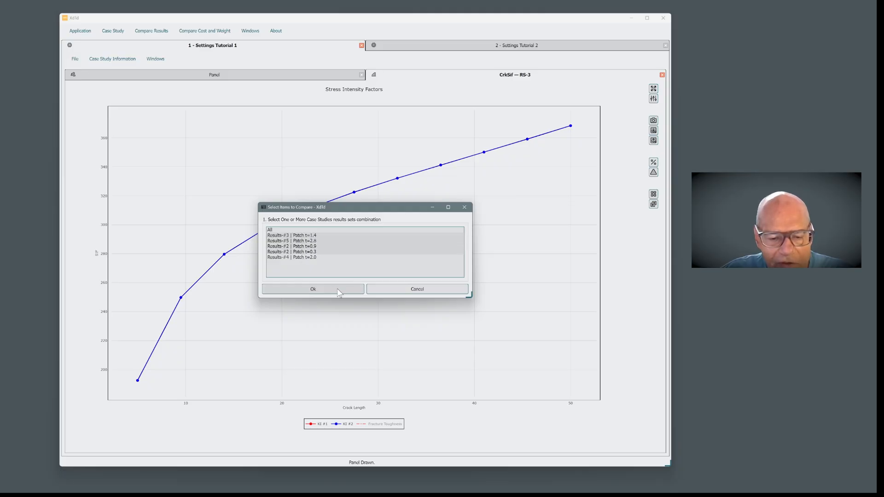
left_click(313, 289)
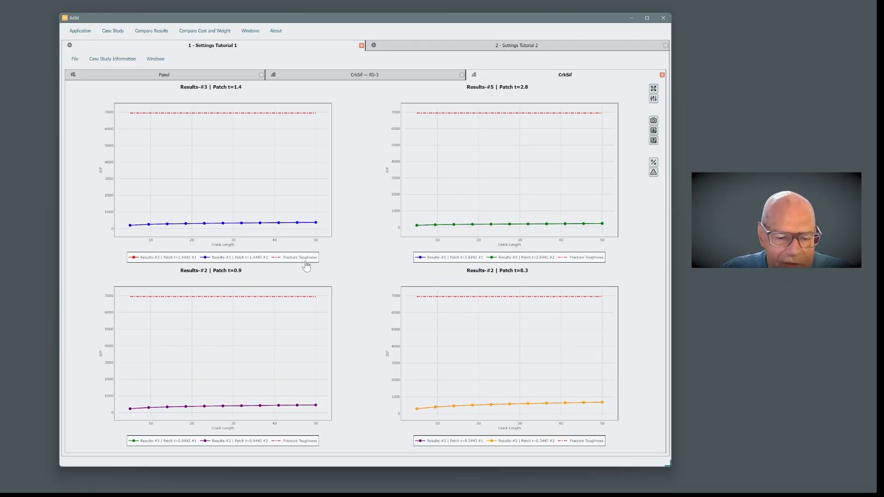
- Hide the fracture toughness line in each of the four side-by-side stress intensity charts
left_click(304, 261)
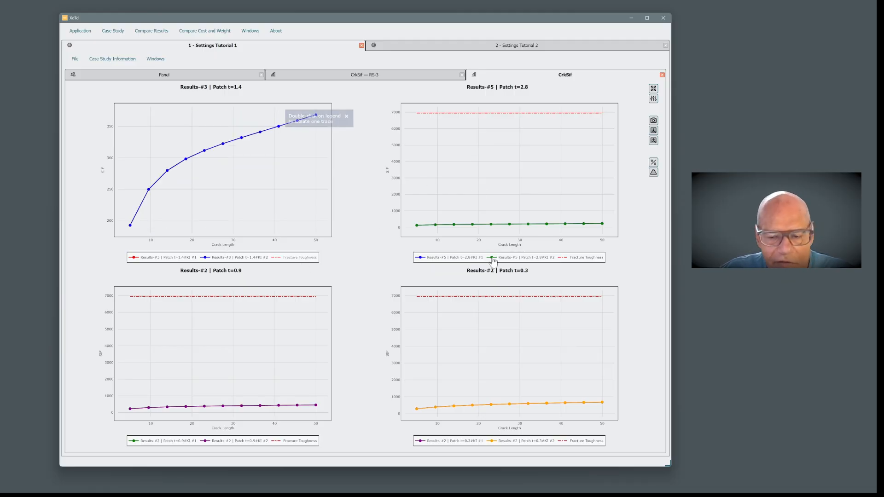
left_click(592, 257)
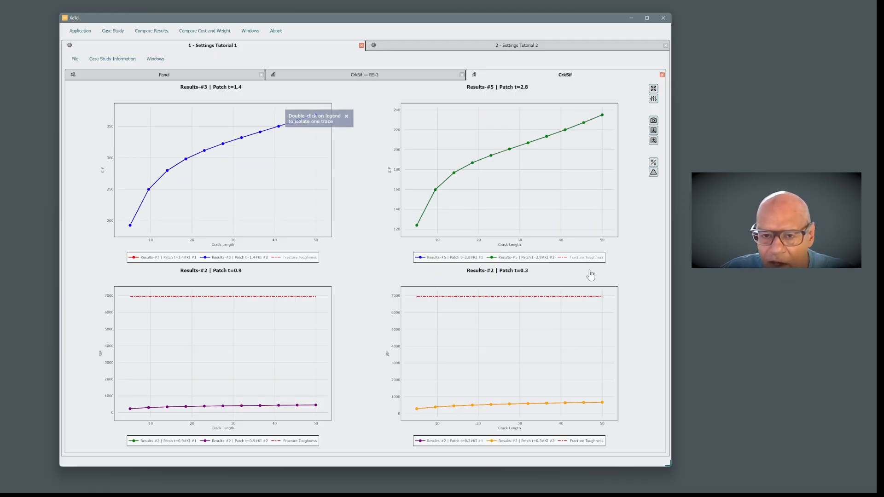
left_click(586, 441)
left_click(297, 441)
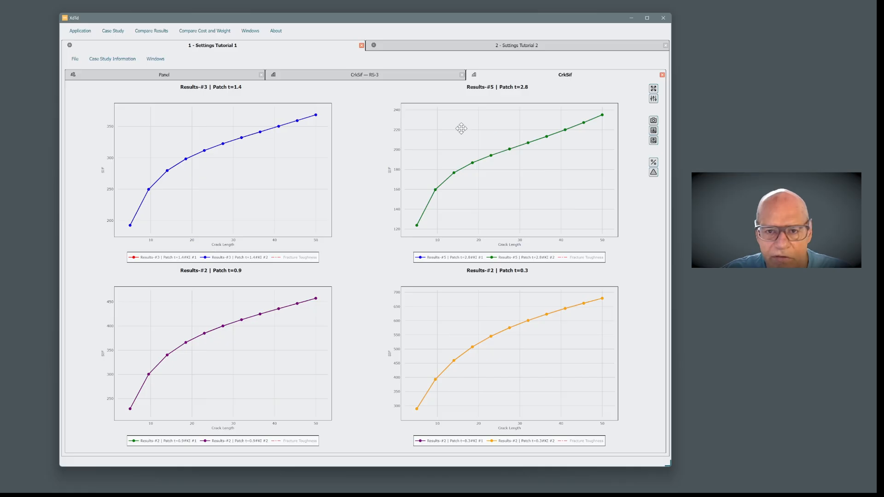
- From the RS-3 stress intensity chart, overlay all results sets in one comparison chart and hide the fracture toughness line
left_click(408, 75)
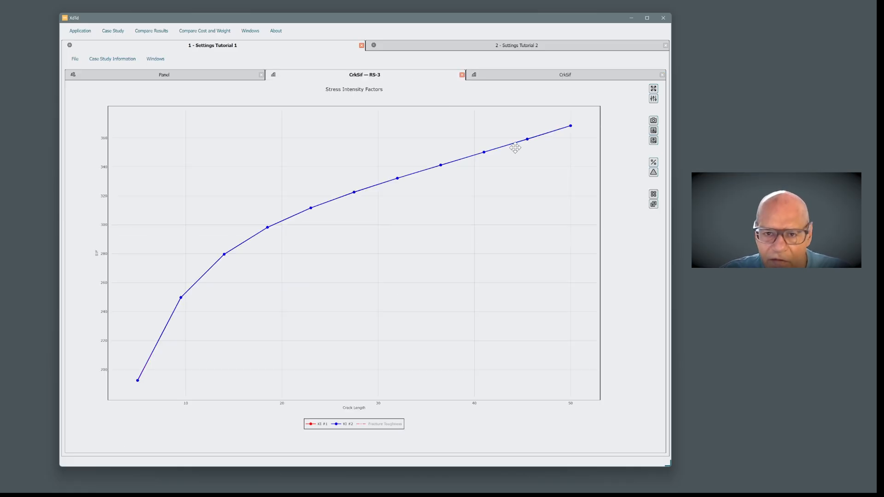
left_click(654, 205)
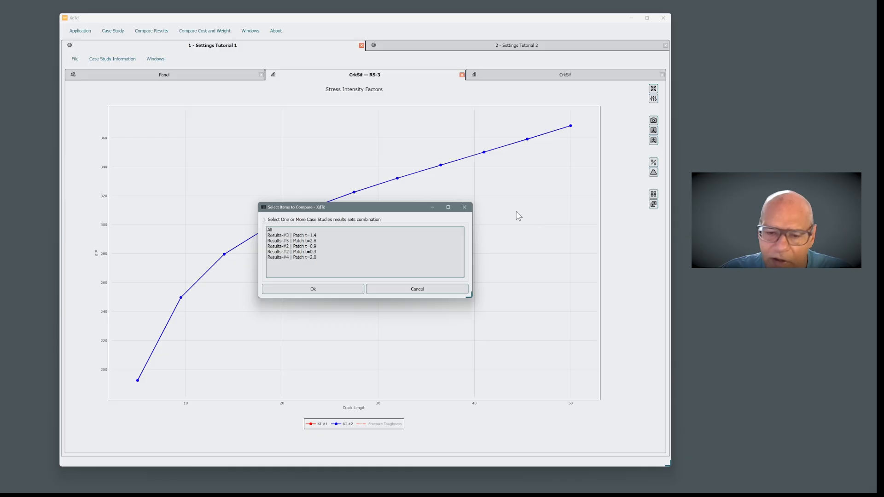
left_click(272, 230)
left_click(322, 290)
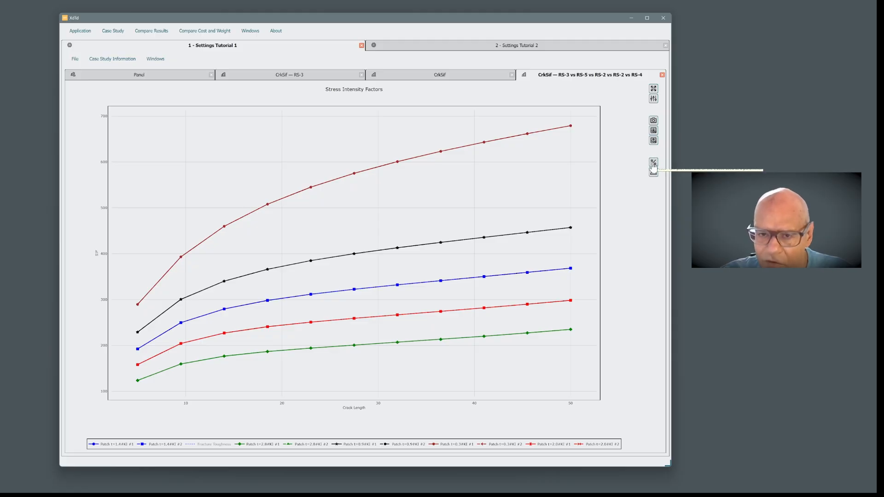
- Plot the percentage difference of Patch t=1.4#KI #1, t=2.8#KI #1 and t=0.9#KI #2 against t=2.0#KI #1, with the legend shown
left_click(653, 162)
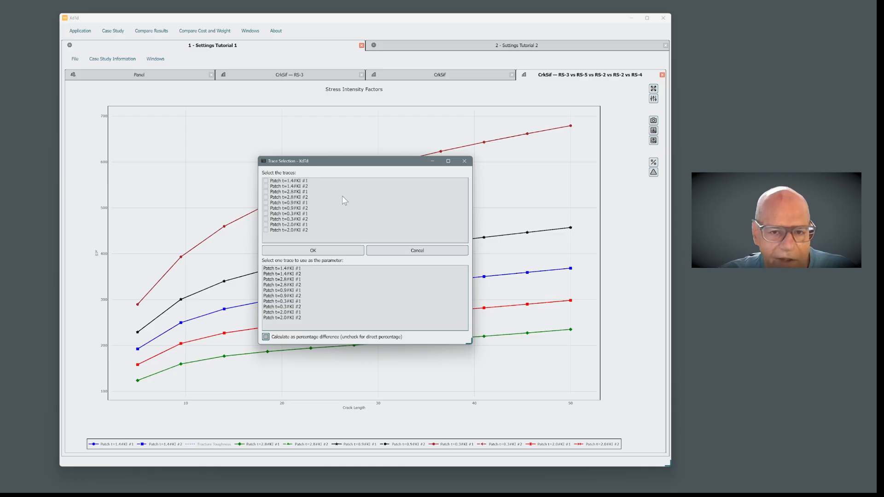
left_click_drag(358, 166, 359, 158)
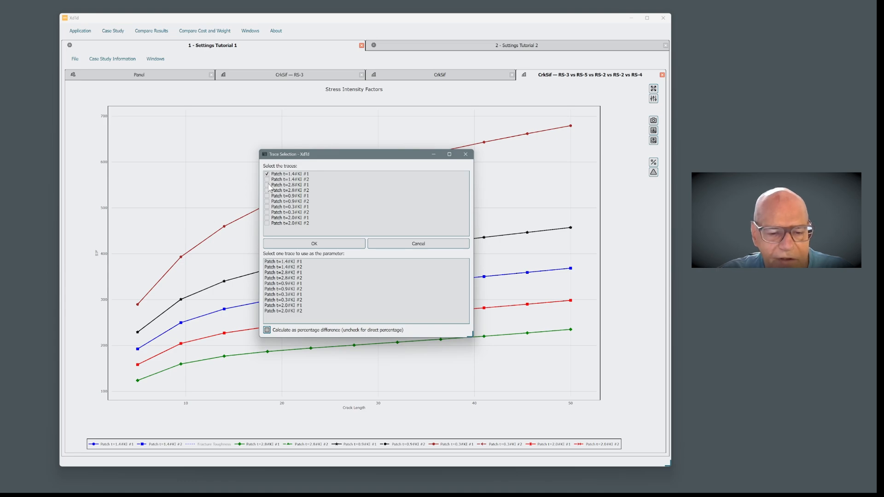
left_click(267, 201)
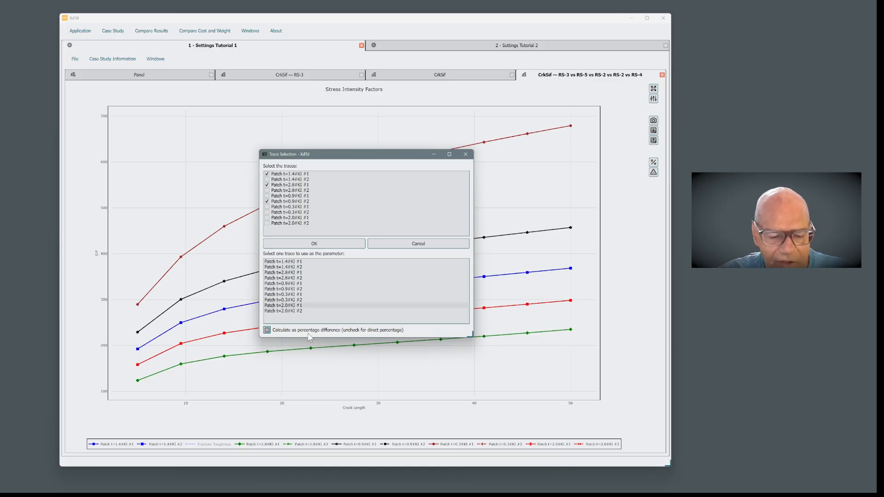
left_click(323, 244)
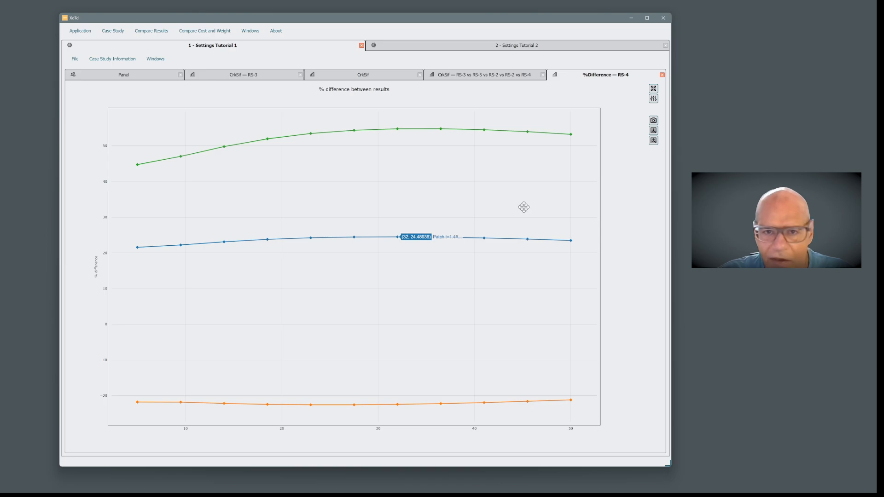
left_click(654, 100)
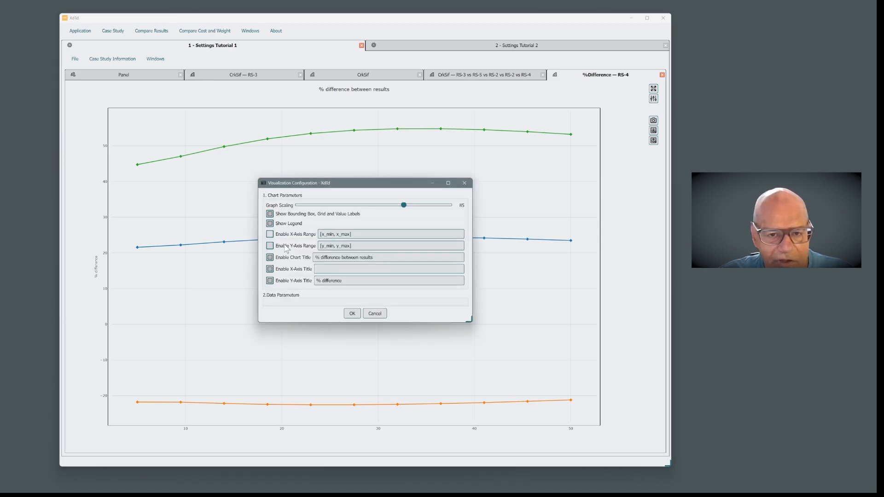
left_click(352, 313)
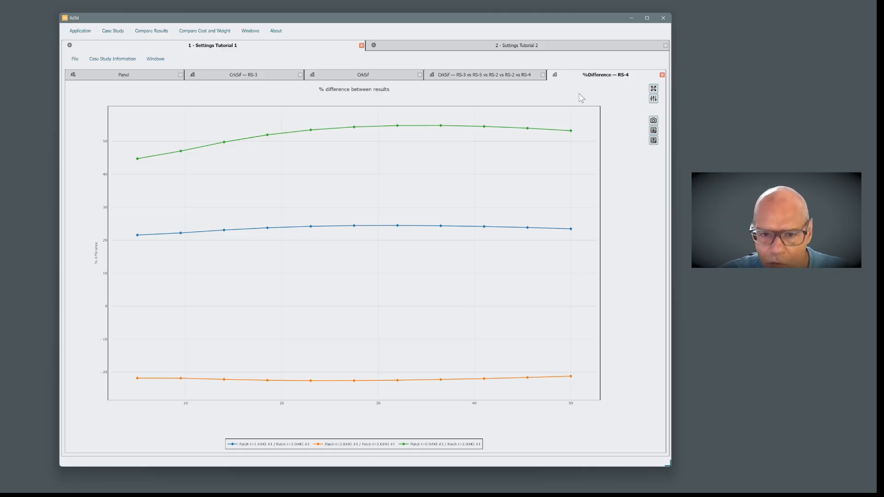
- Return to the overlaid stress intensity chart, reset its view, check the data import options, and try zooming out and resetting the view
left_click(501, 78)
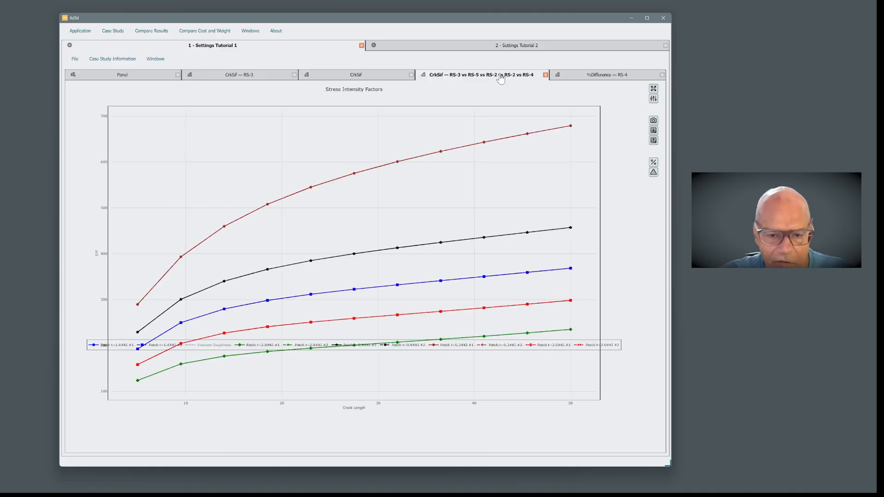
left_click(653, 89)
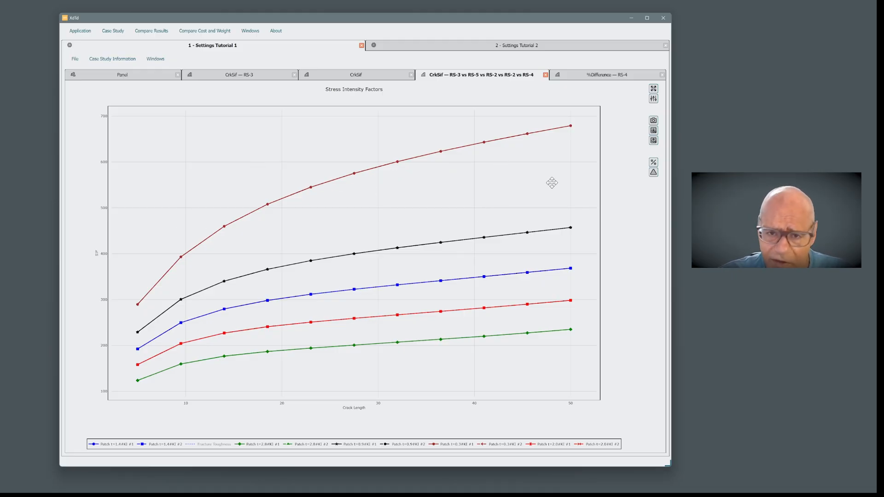
left_click(654, 140)
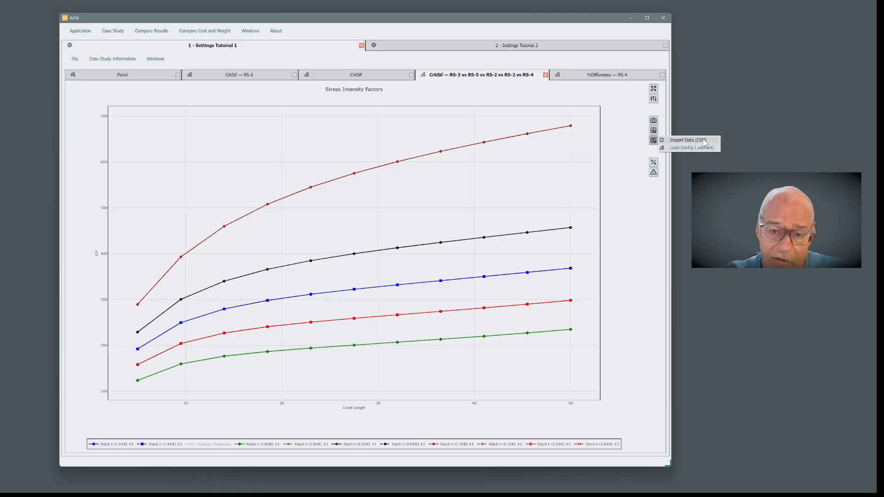
left_click(576, 100)
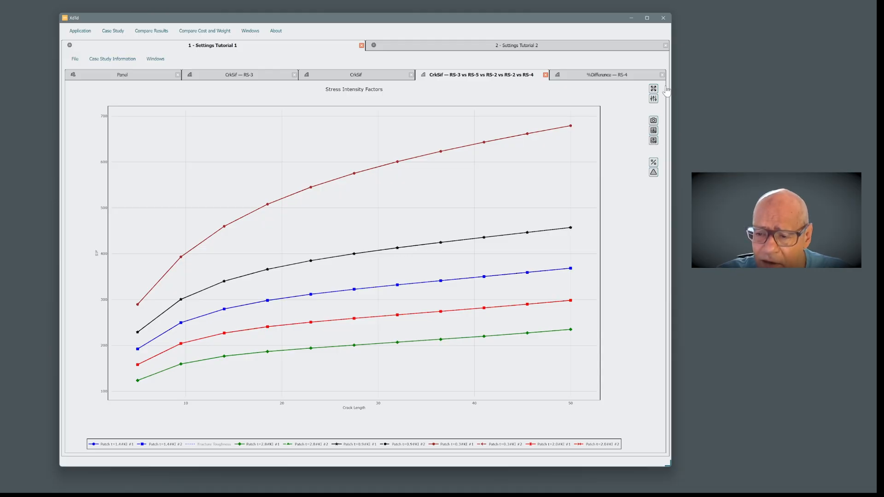
scroll(473, 199, "down", 3)
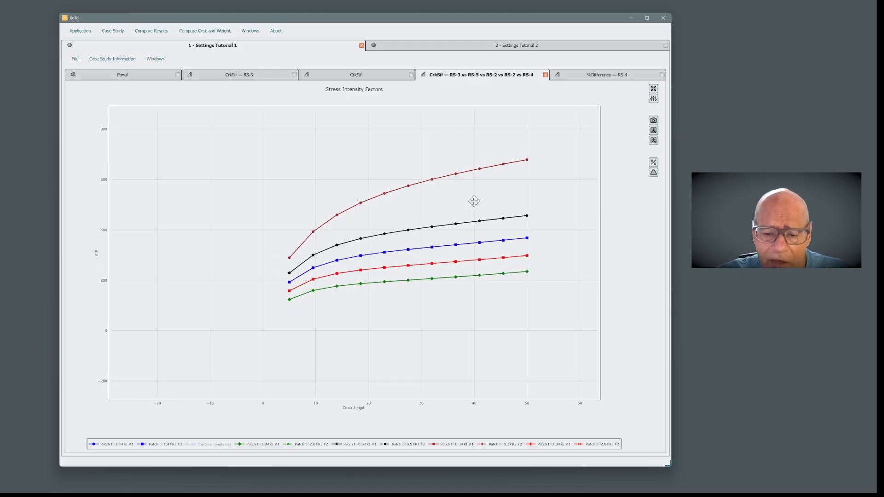
left_click(653, 89)
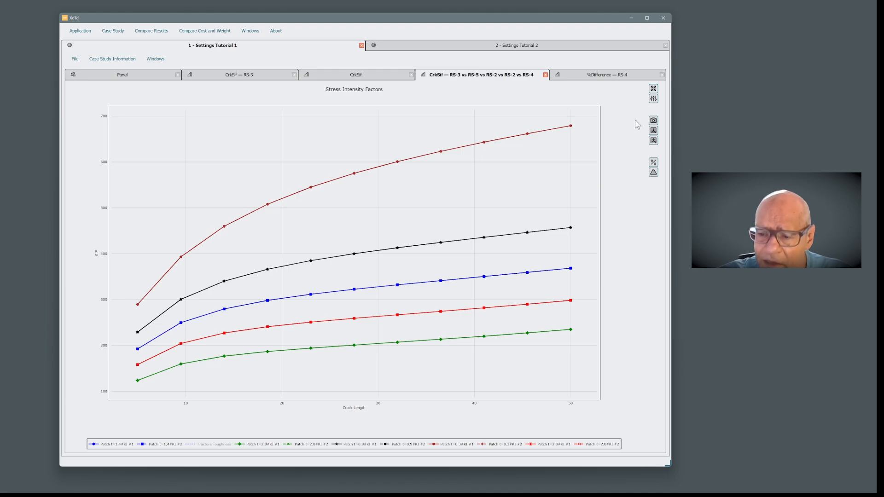
- Set the final stage of the overlaid stress intensity chart to 5, keeping KI as the SIF mode, and redraw it
left_click(653, 99)
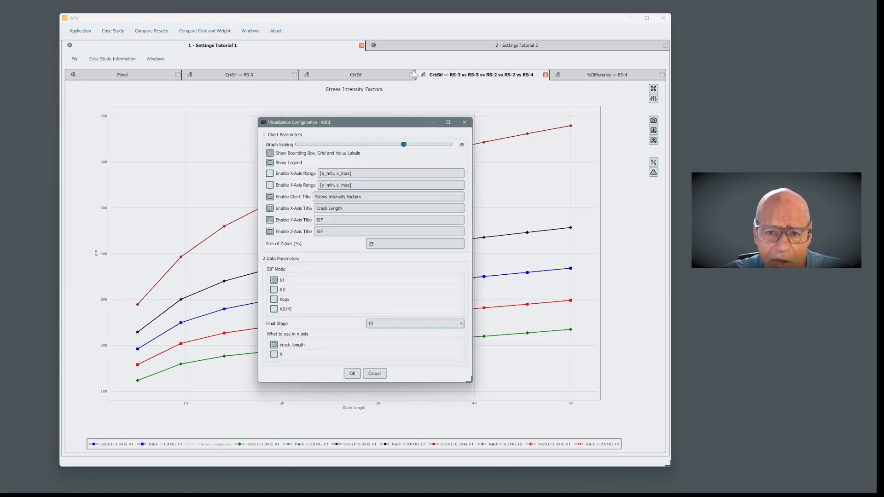
left_click_drag(374, 128, 506, 127)
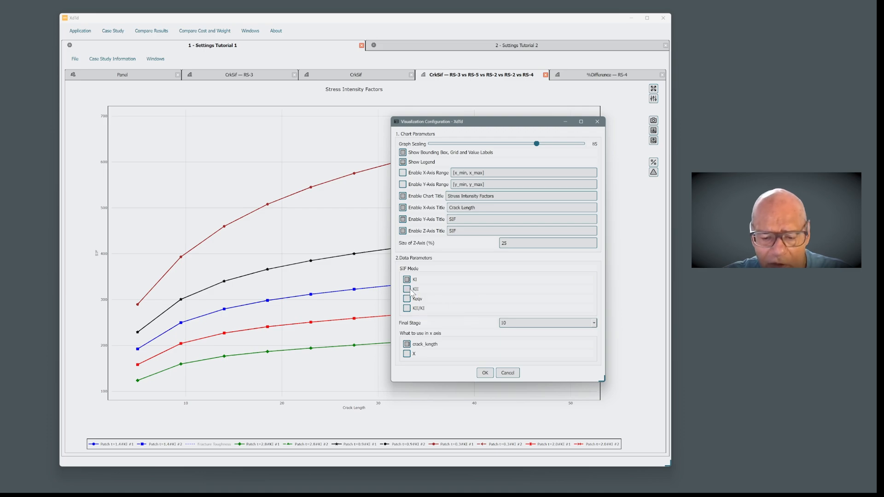
left_click(407, 289)
left_click(408, 291)
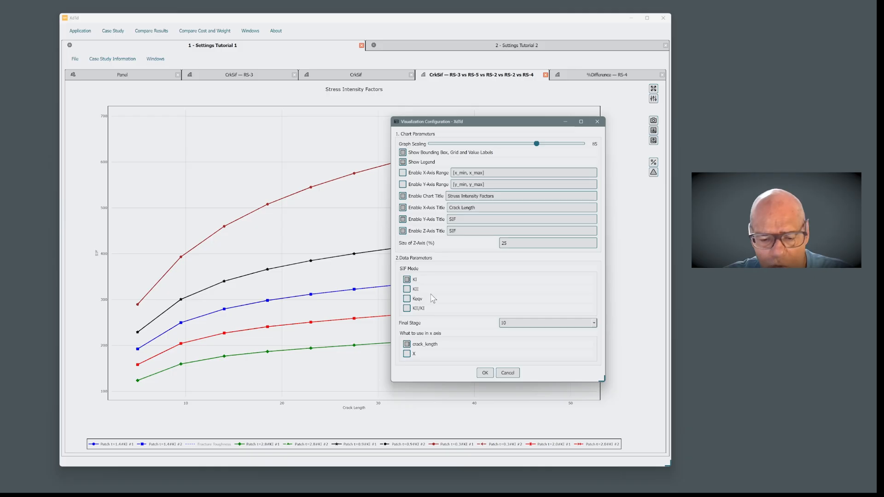
left_click(594, 323)
left_click(519, 283)
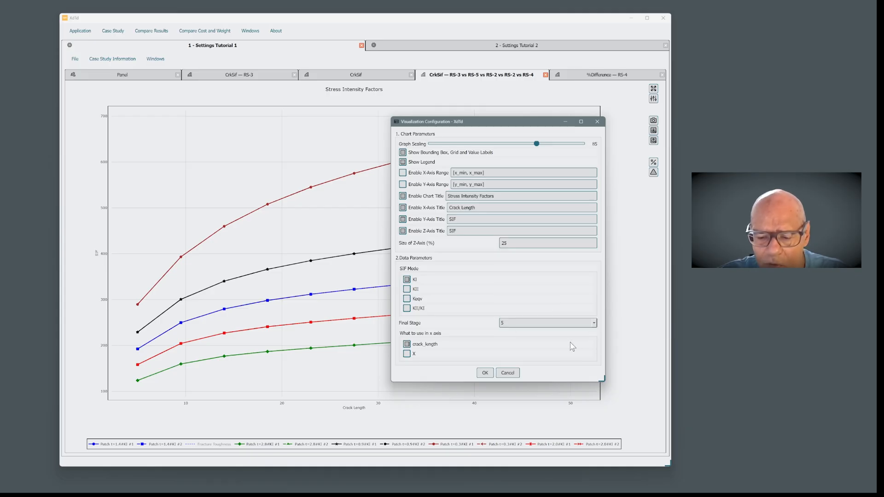
left_click(484, 373)
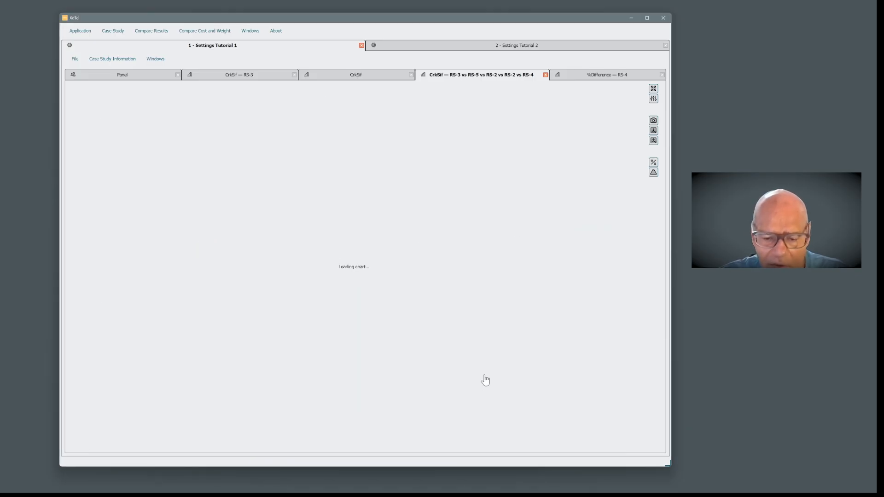
- Set the overlaid stress intensity chart's final stage to 10 and graph scaling to 79, and redraw it
mouse_move(568, 300)
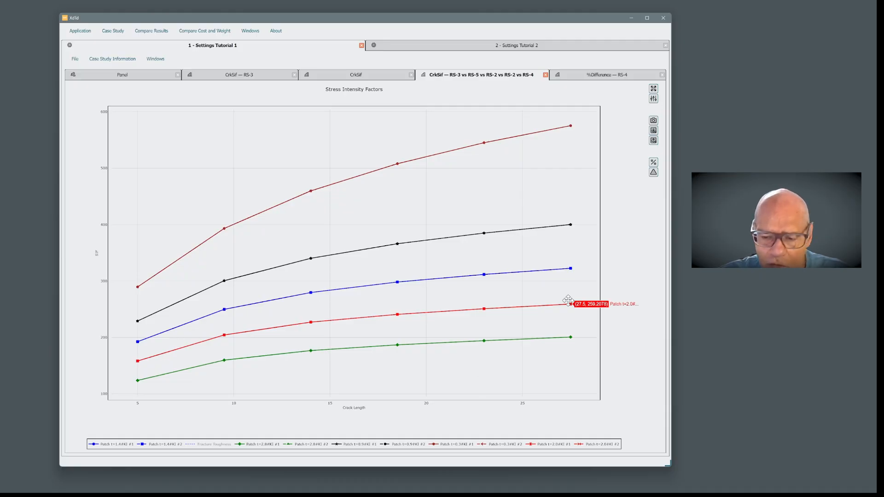
left_click(653, 99)
left_click(461, 324)
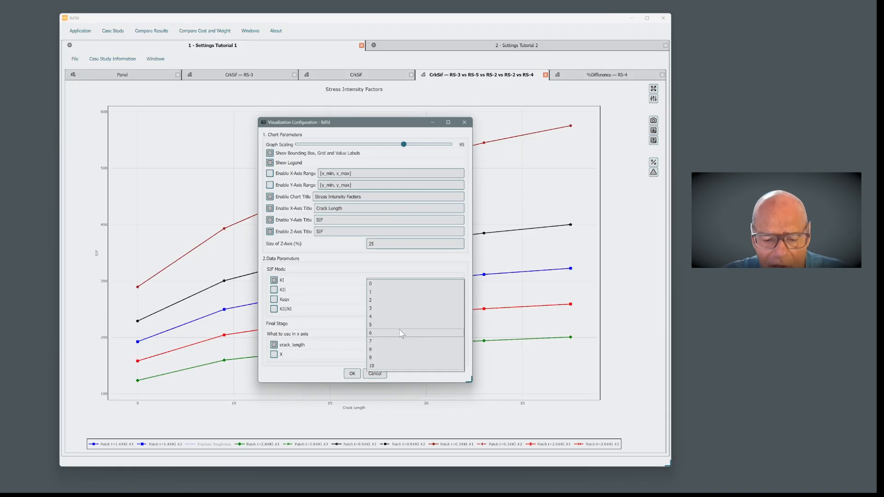
left_click(386, 371)
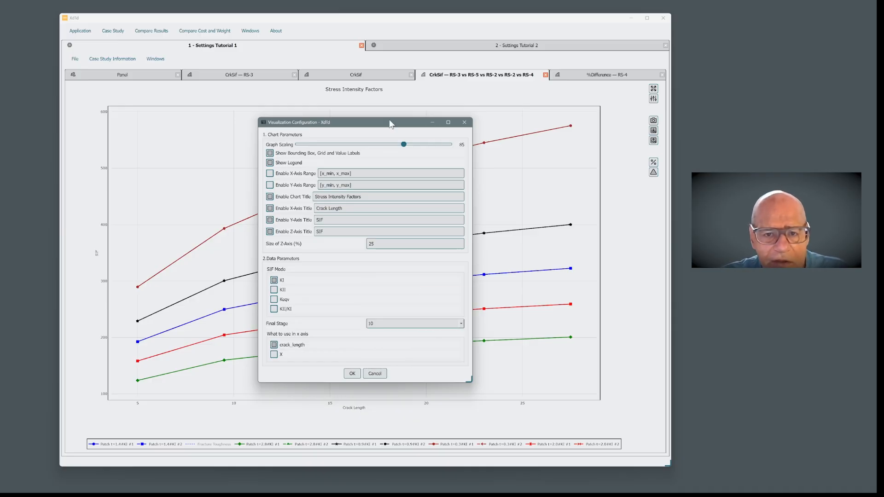
left_click_drag(389, 124, 552, 179)
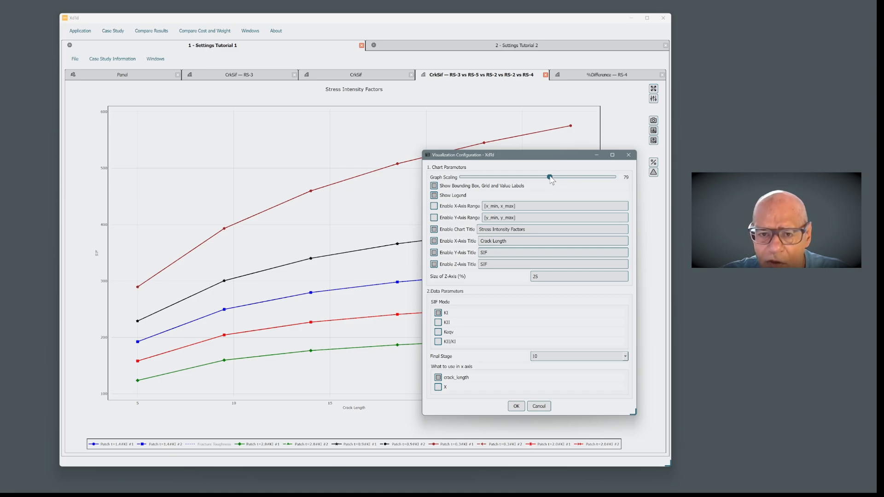
left_click(516, 406)
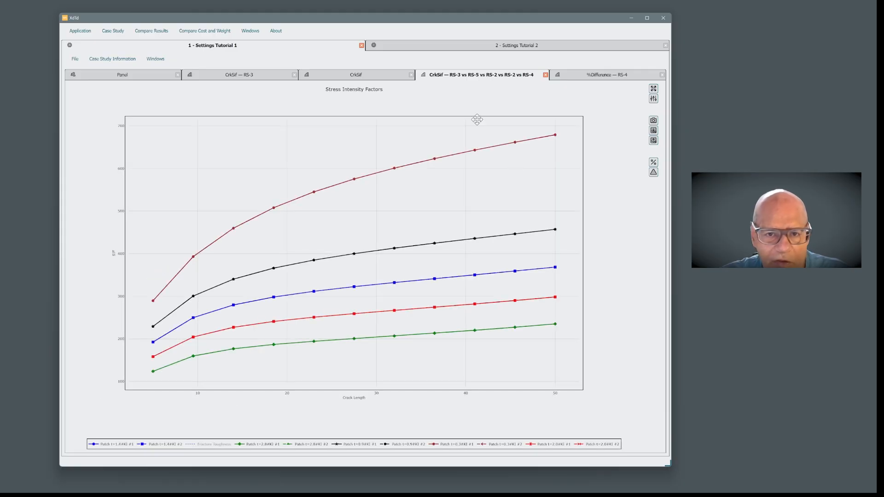
- Hide the bounding box, grid, value labels and legend of the overlaid stress intensity chart
left_click(653, 99)
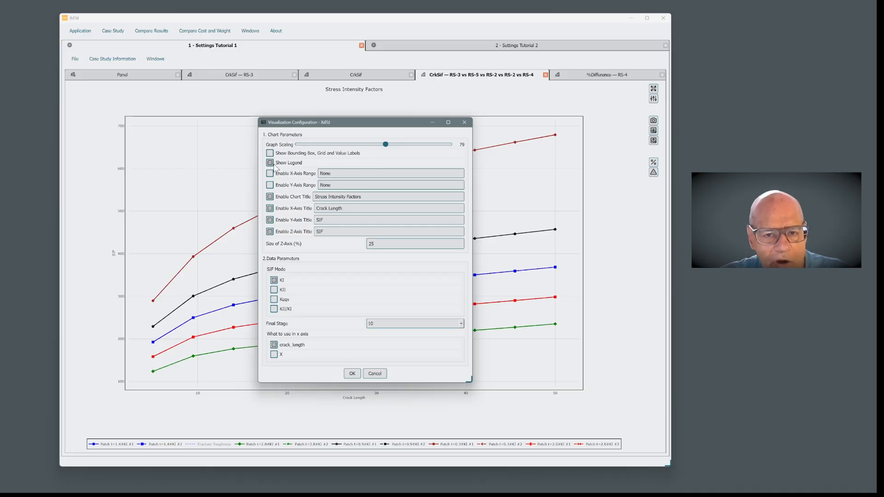
left_click(270, 163)
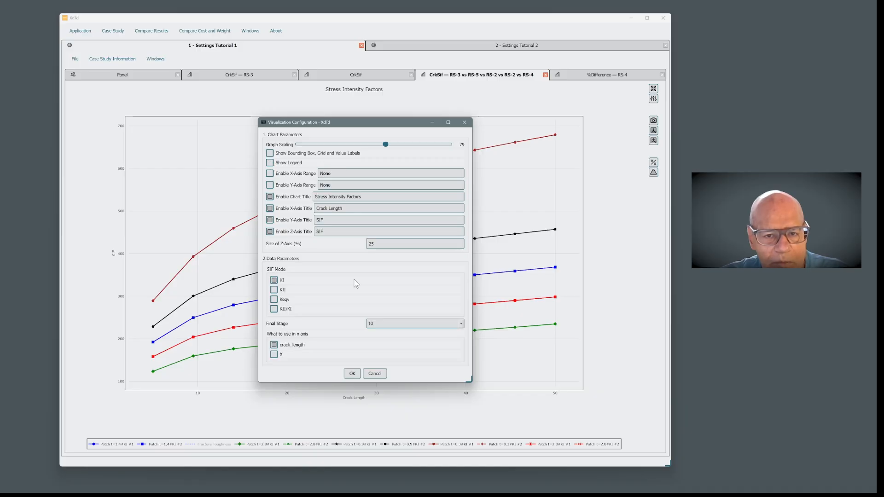
left_click(352, 373)
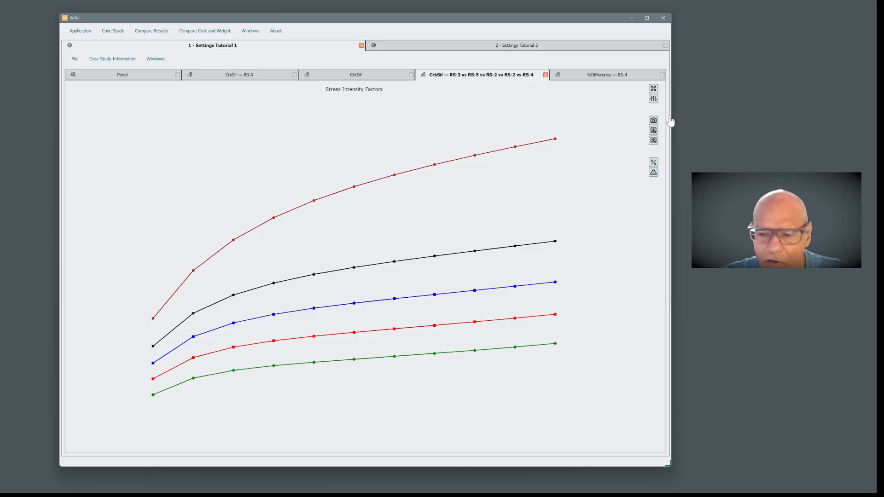
- Show the overlaid chart's bounding box, grid, value labels and legend again
left_click(653, 99)
left_click(271, 163)
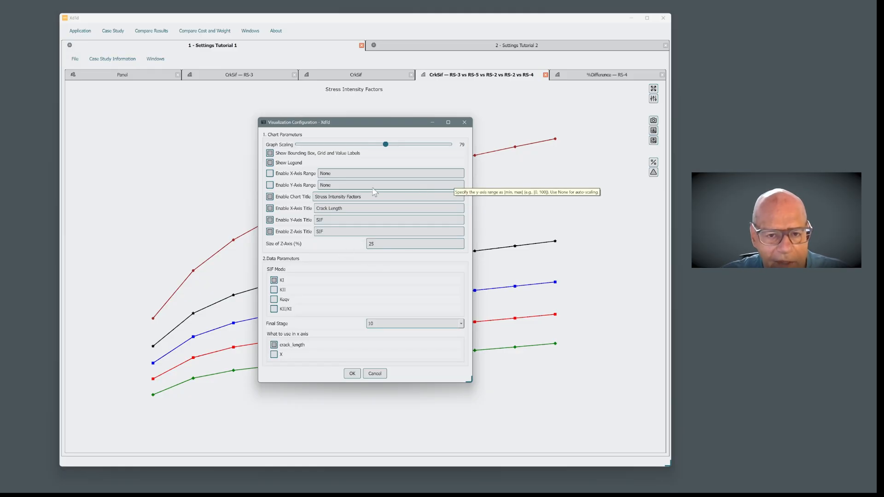
left_click(359, 374)
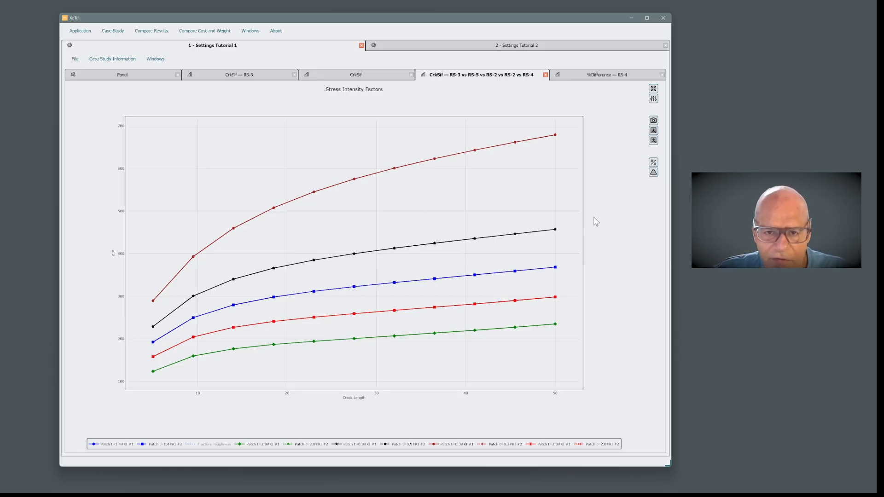
- Turn off the legend and the bounding box, grid and value labels, and redraw the overlaid chart
left_click(653, 99)
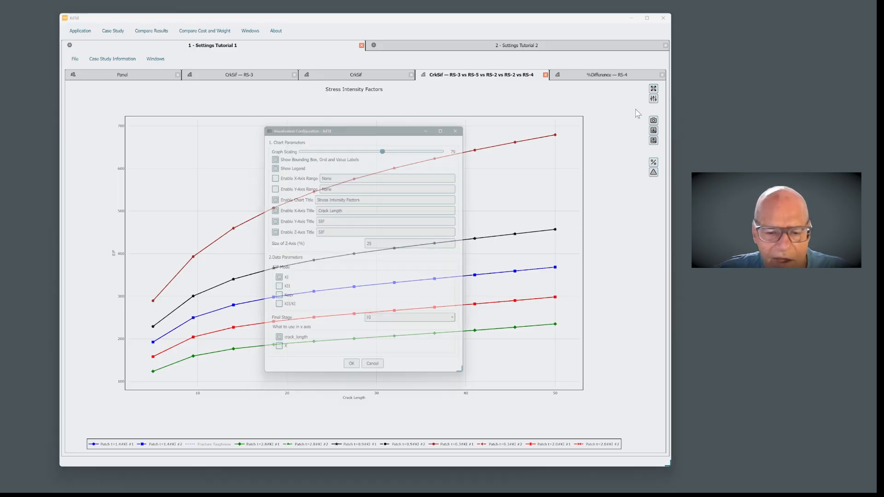
left_click(270, 164)
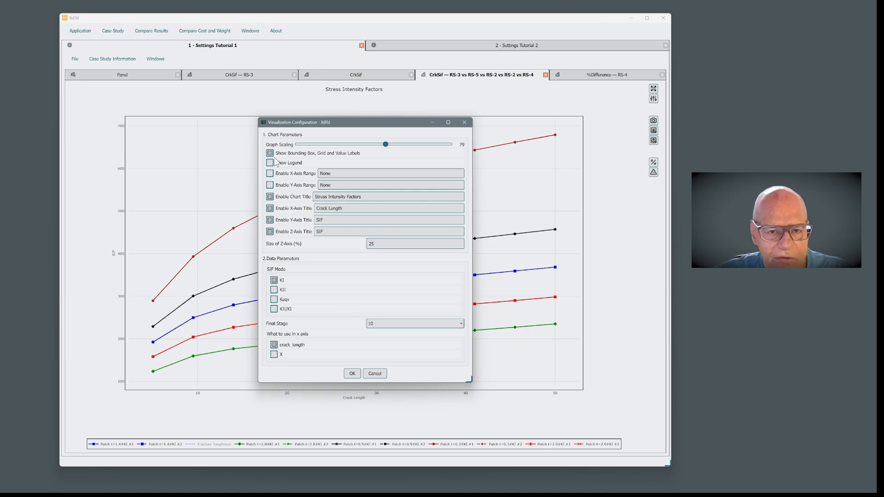
left_click(271, 154)
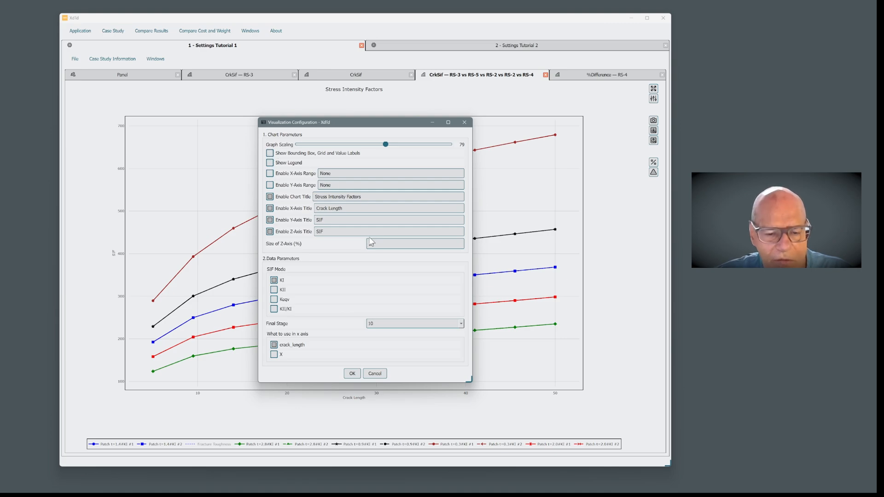
left_click(352, 374)
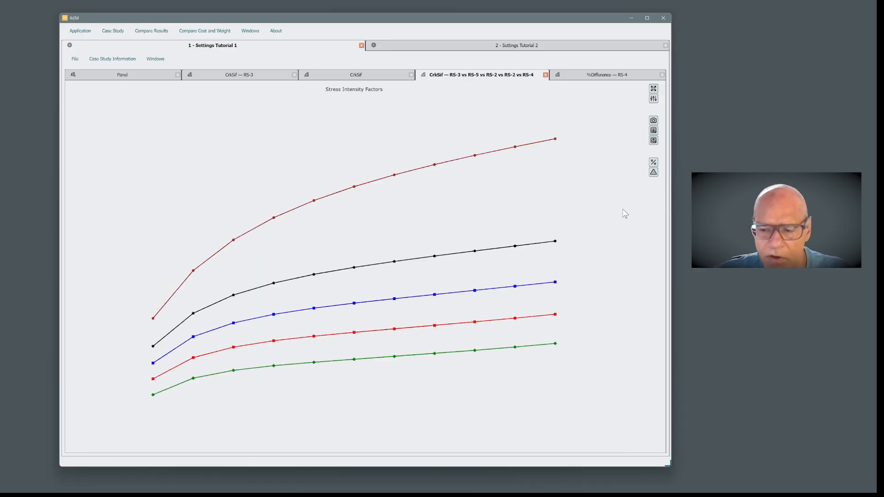
- Save the overlaid chart's configuration as an .xdchart file named "chrat config"
left_click(655, 132)
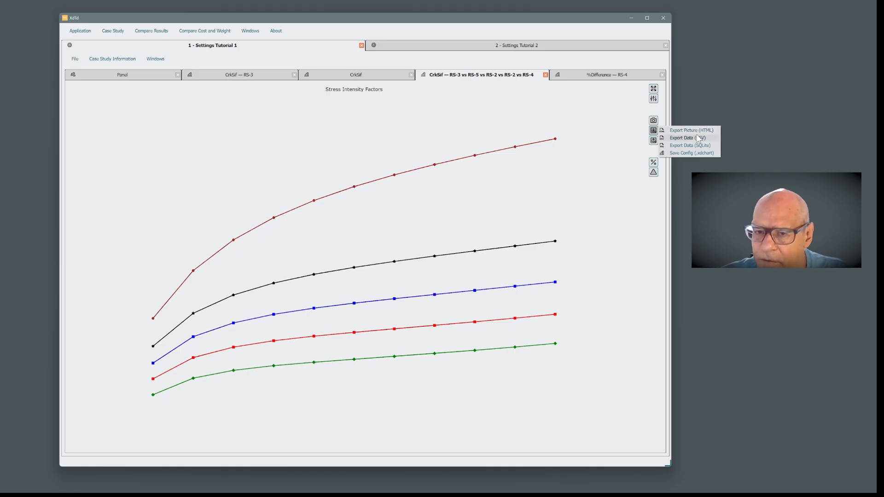
left_click(695, 153)
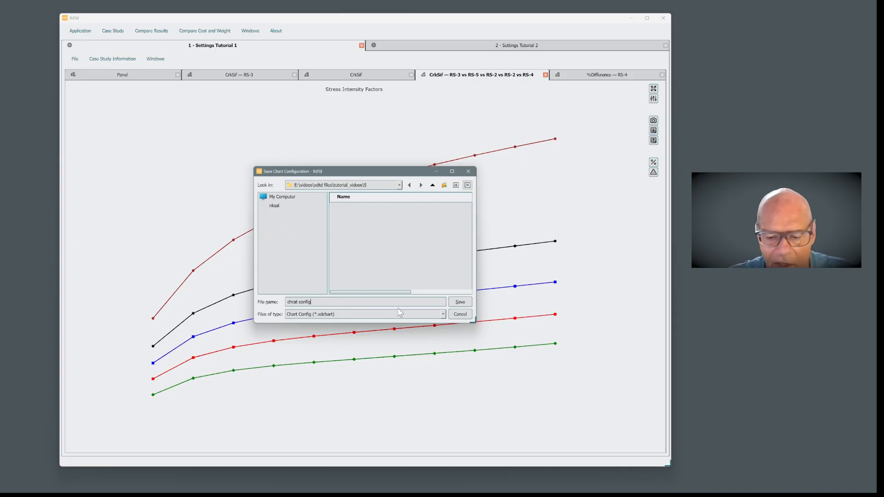
left_click(460, 302)
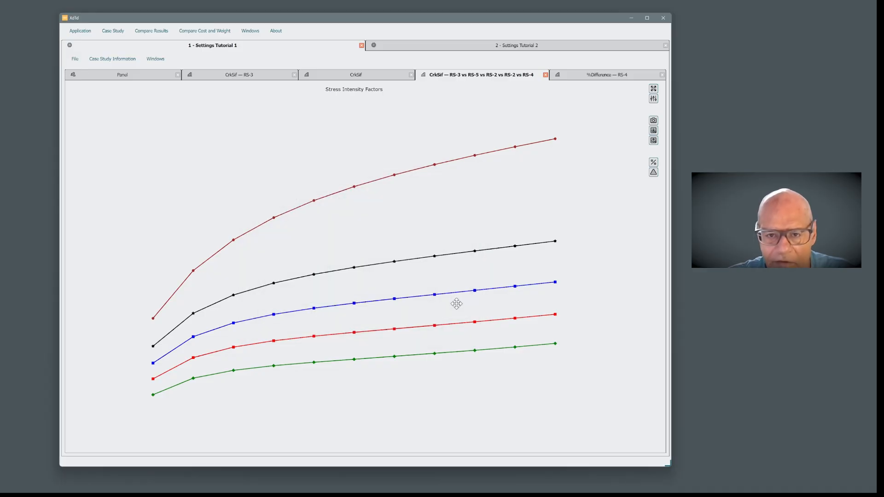
- Redraw the overlaid chart with its legend, bounding box, grid and value labels enabled, leaving the X- and Y-axis ranges disabled
left_click(653, 100)
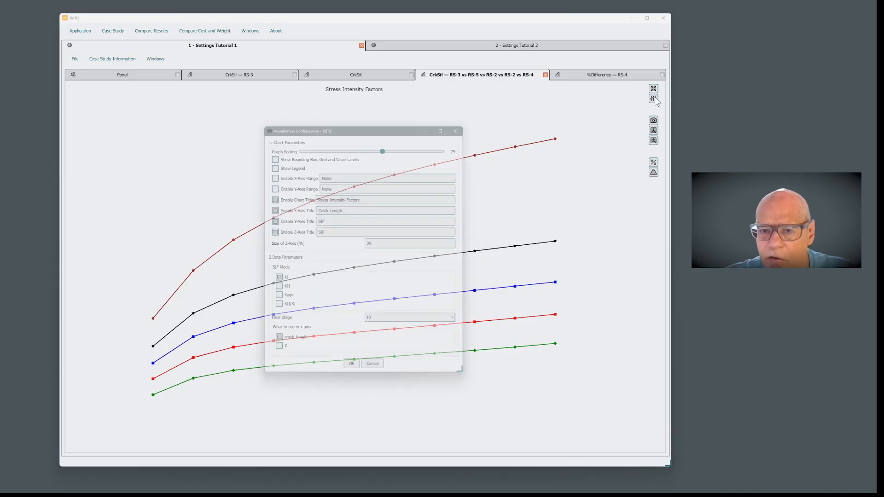
left_click(270, 163)
left_click(270, 174)
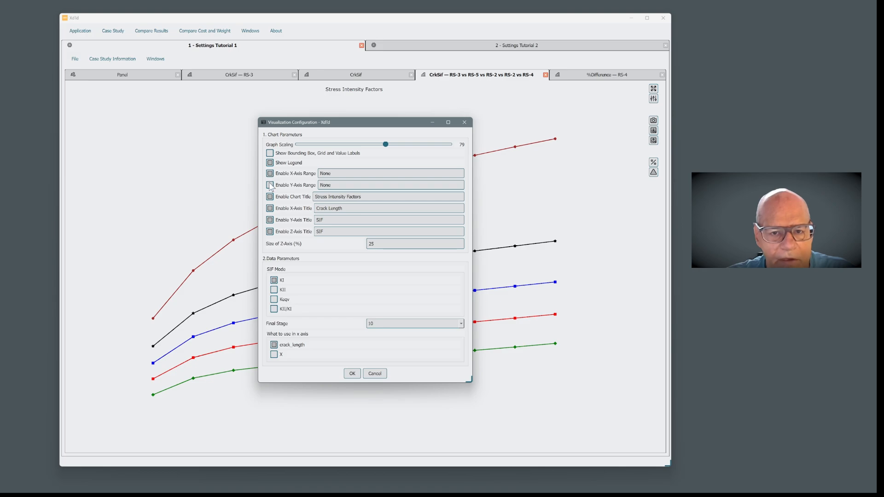
left_click(269, 154)
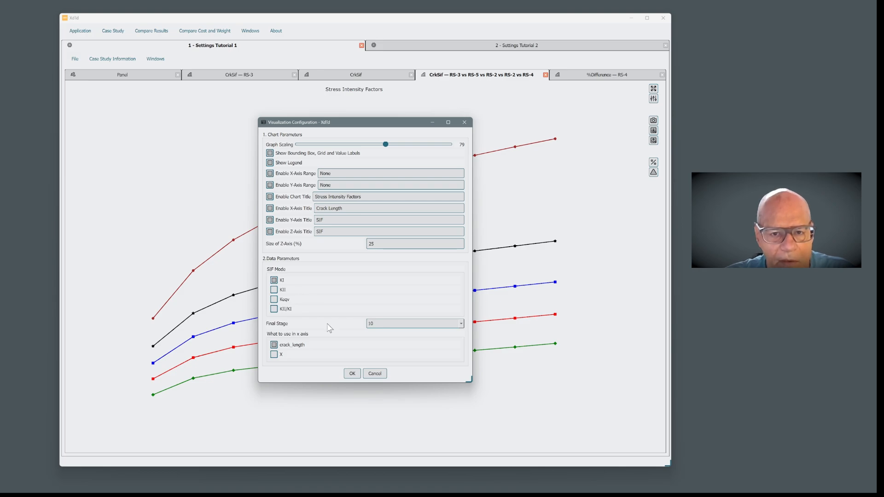
left_click(270, 174)
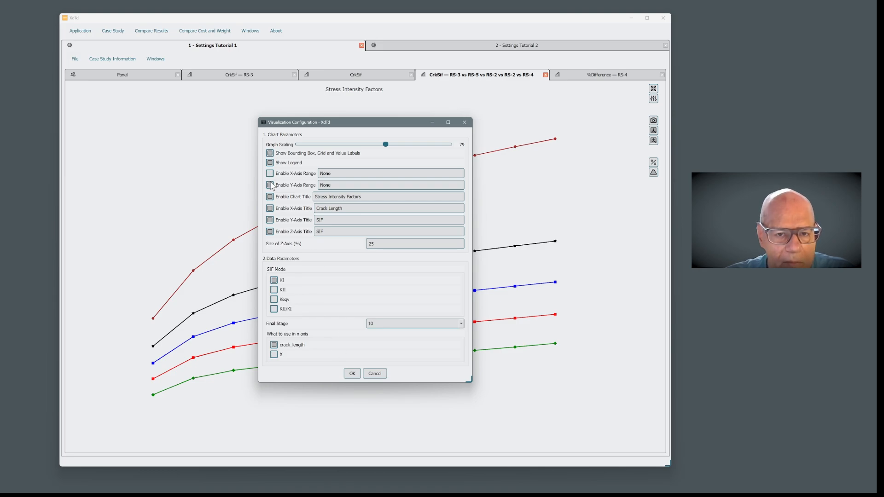
left_click(270, 185)
left_click(353, 373)
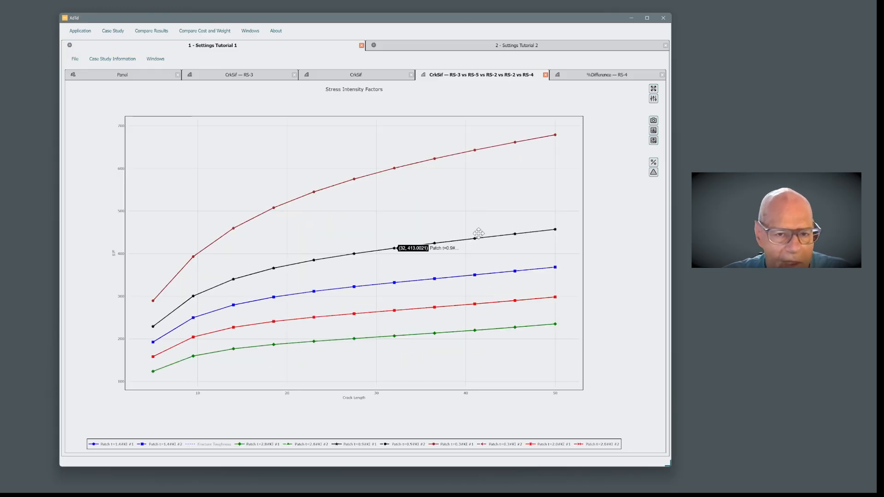
- Load the saved chart configuration "chrat config.xdchart" into the overlaid stress intensity chart
left_click(654, 140)
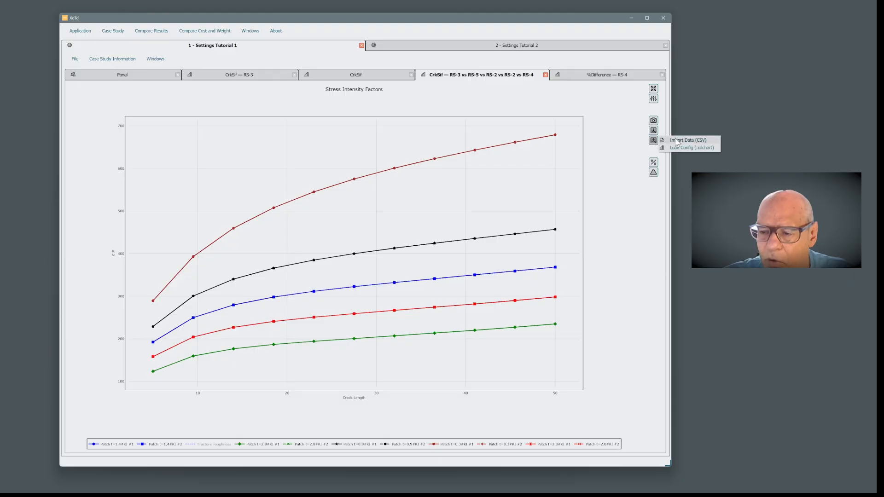
left_click(689, 148)
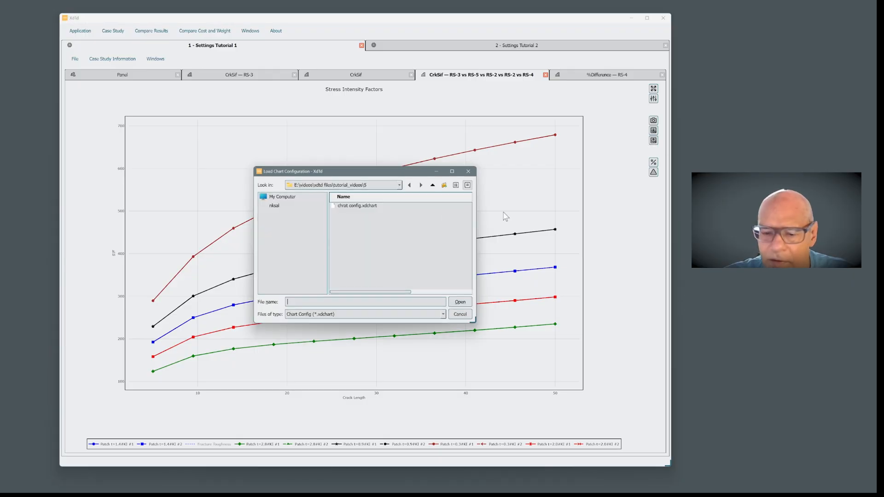
left_click(366, 207)
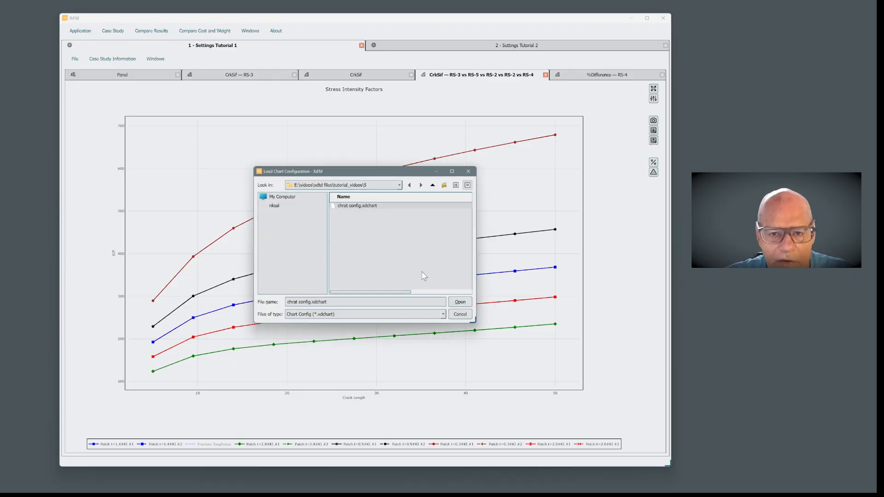
left_click(461, 303)
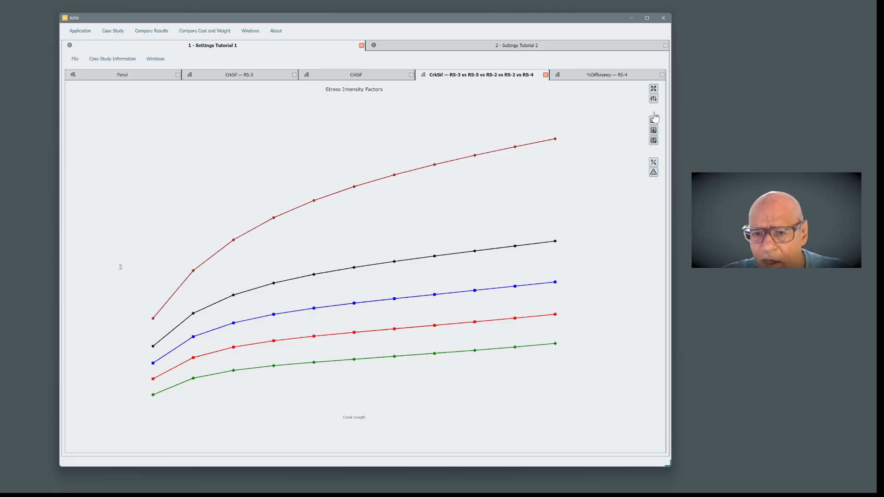
- Re-enable the bounding box, grid, value labels and legend on the chart with the loaded configuration
left_click(653, 98)
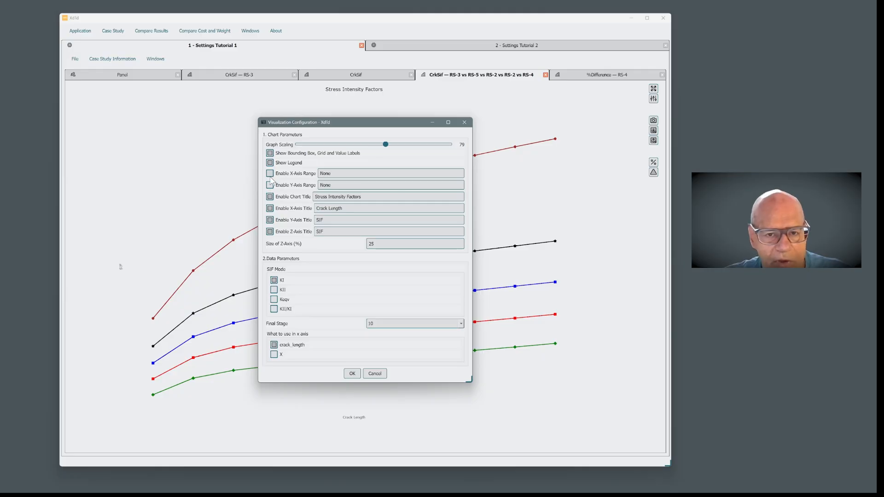
left_click(352, 374)
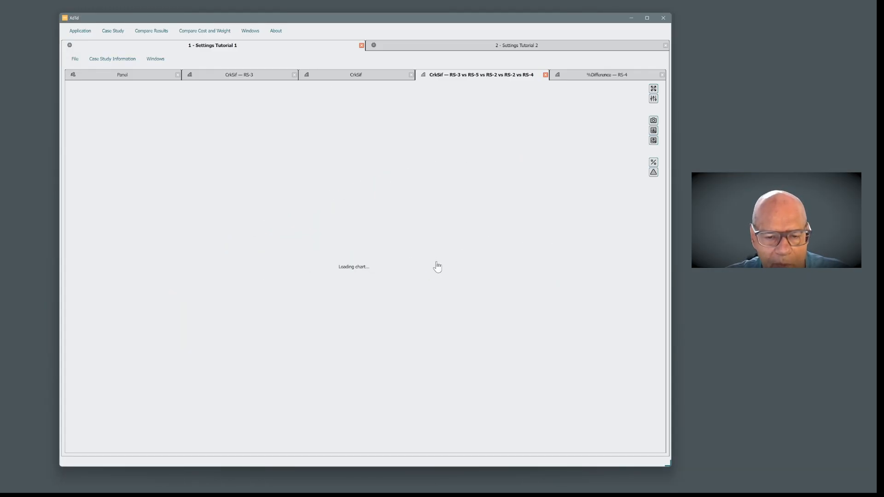
mouse_move(163, 343)
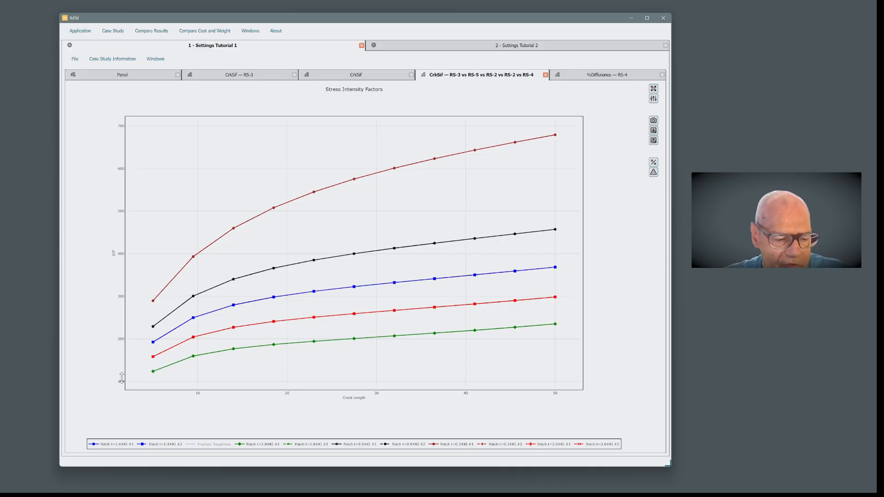
- Enable the overlaid chart's Y-axis range, set it to [100,400], and redraw the chart
left_click(653, 99)
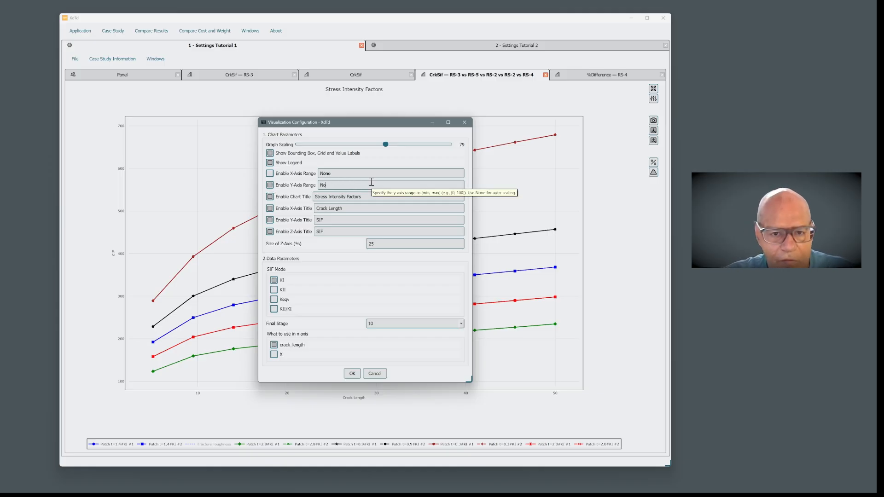
key("BackSpace")
key("BackSpace")
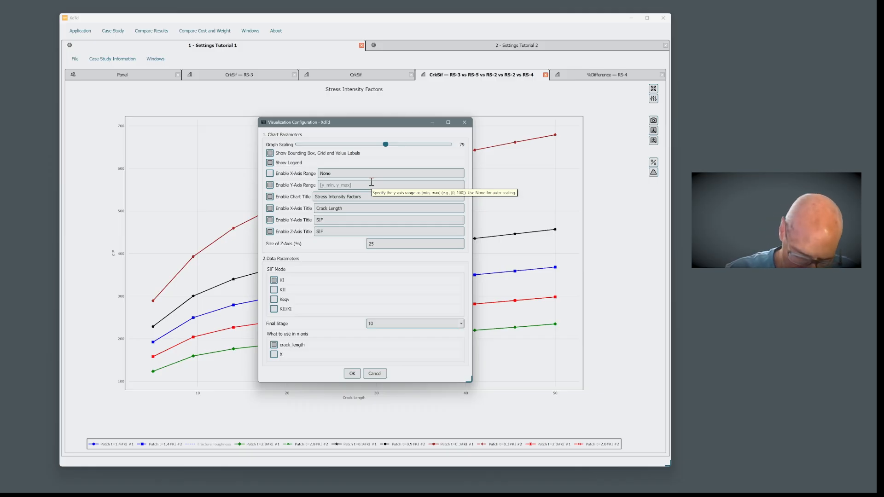
type("[100,")
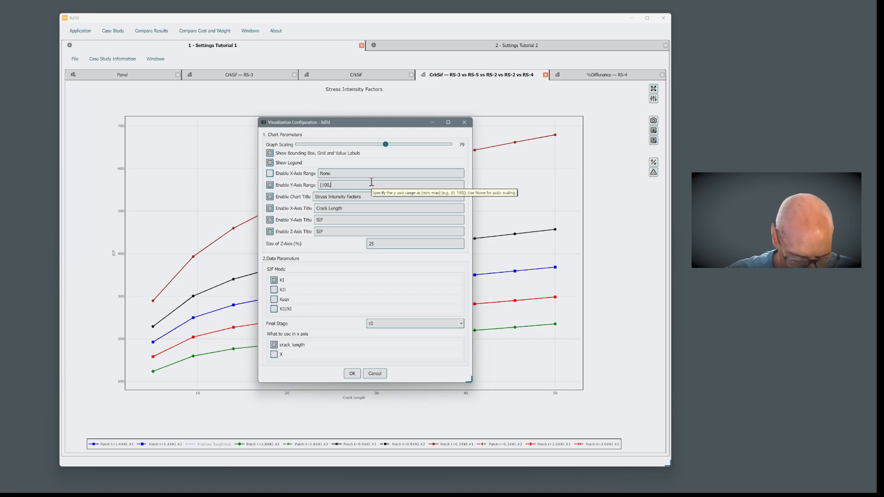
type("400")
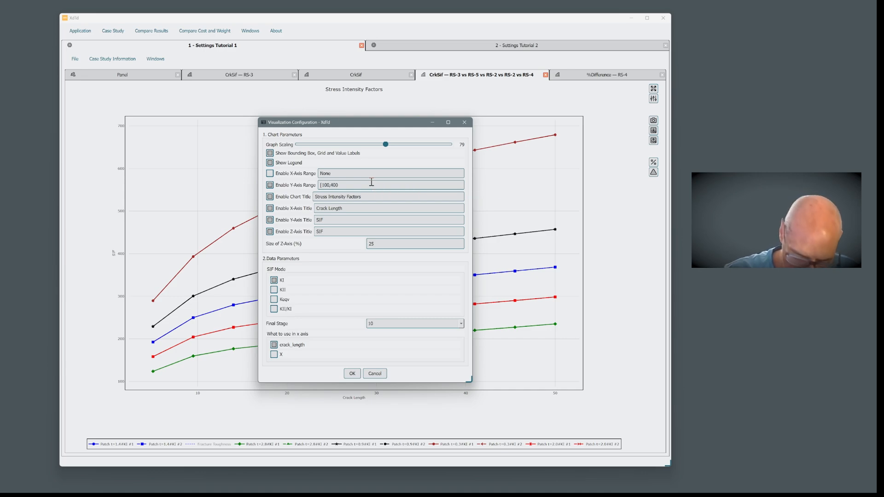
type("]")
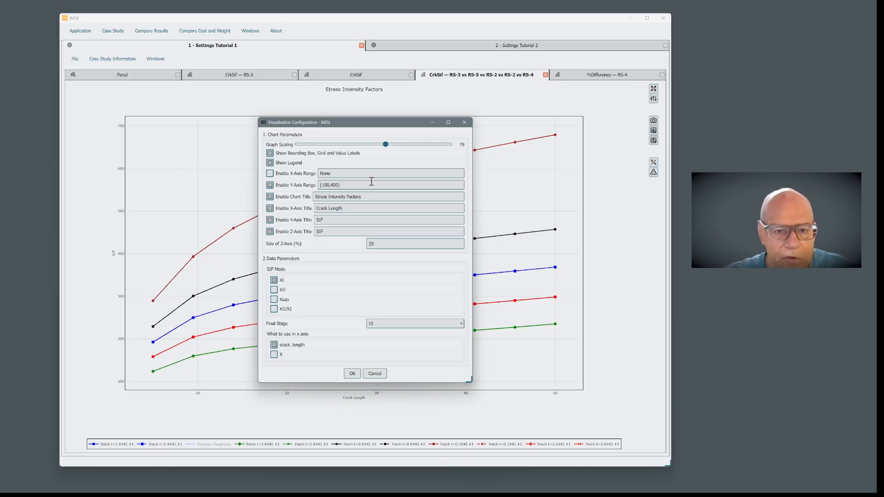
left_click(352, 373)
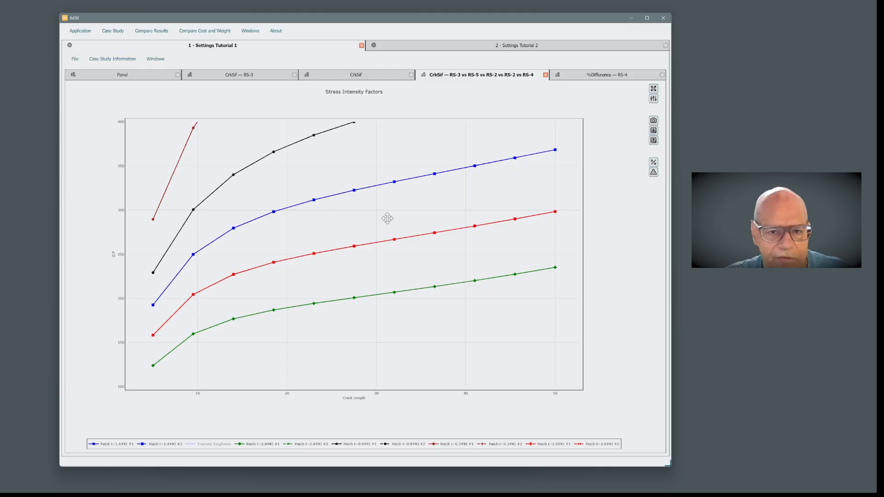
- Check the image file formats offered for exporting the overlaid stress intensity chart, and close the export dialog without saving
left_click(654, 121)
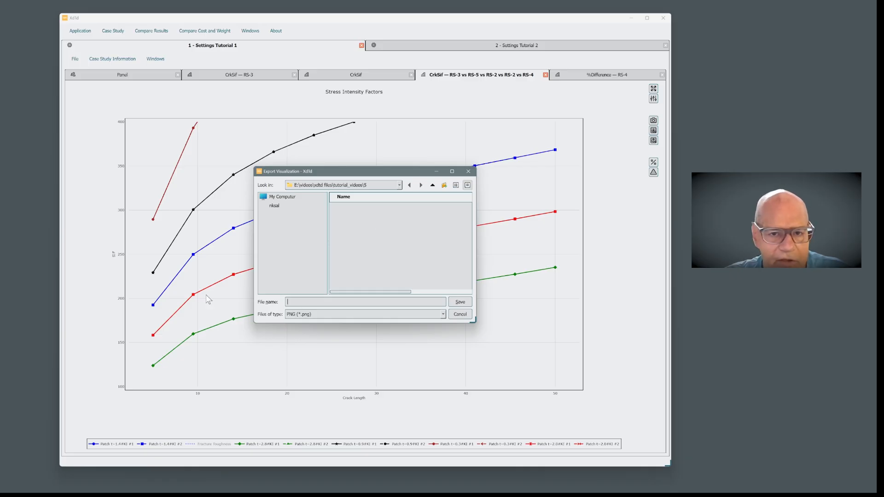
left_click(445, 315)
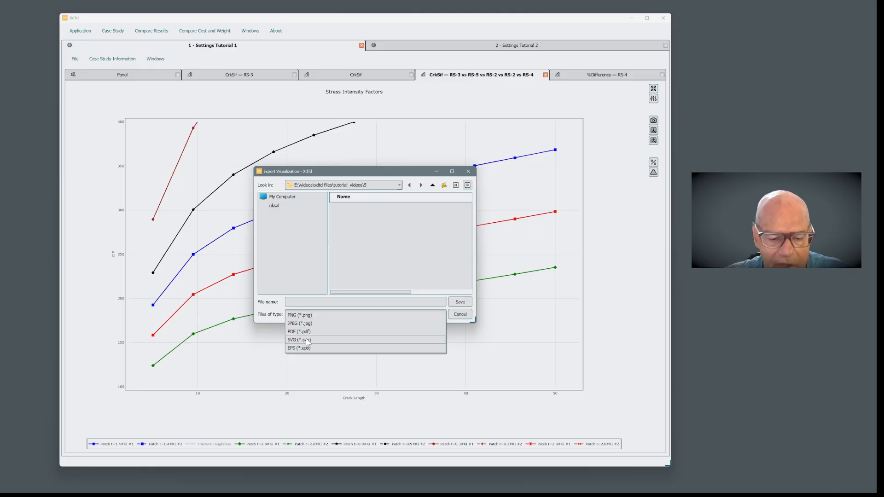
left_click(458, 318)
left_click(459, 318)
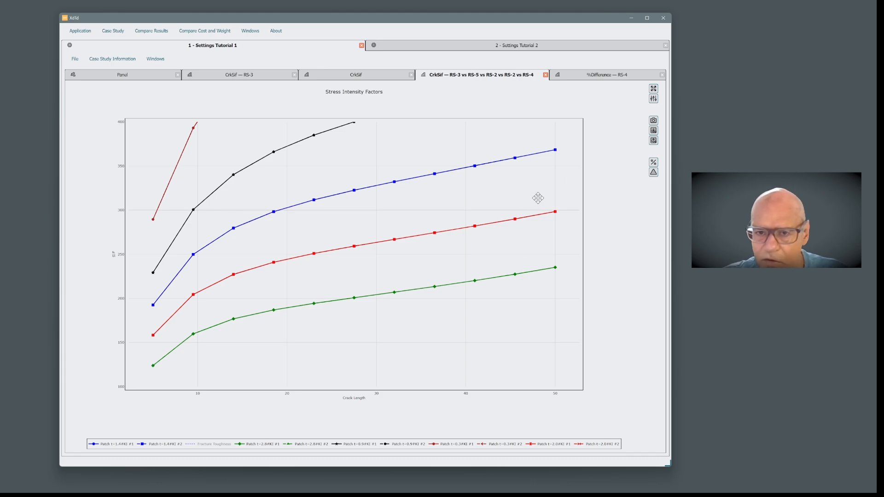
- Review the chart's options for exporting pictures, data and configuration, and those for importing data and loading a configuration
left_click(654, 132)
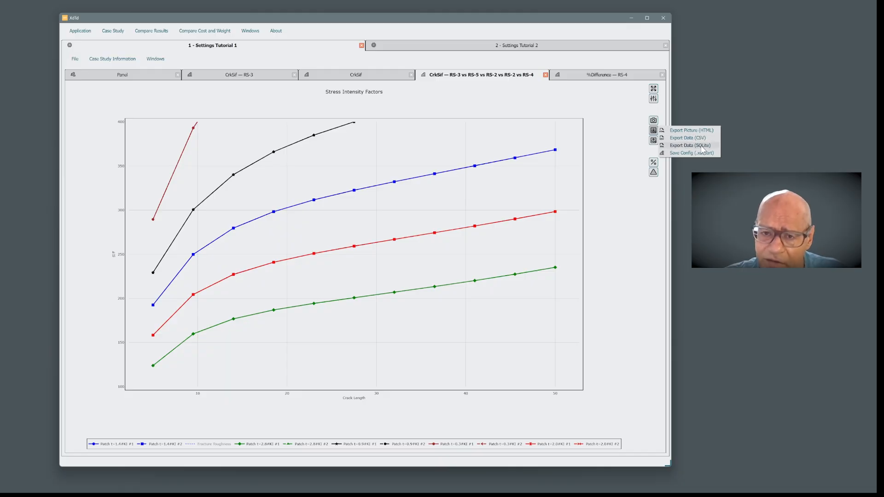
left_click(631, 216)
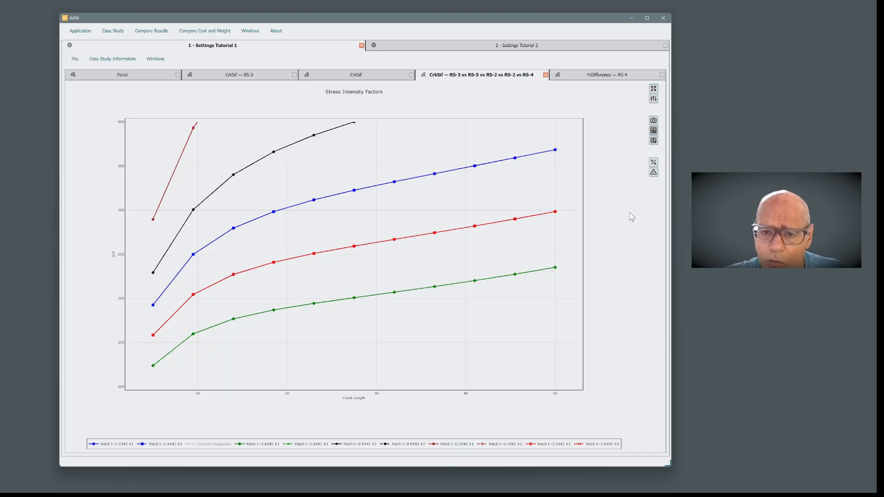
left_click(653, 141)
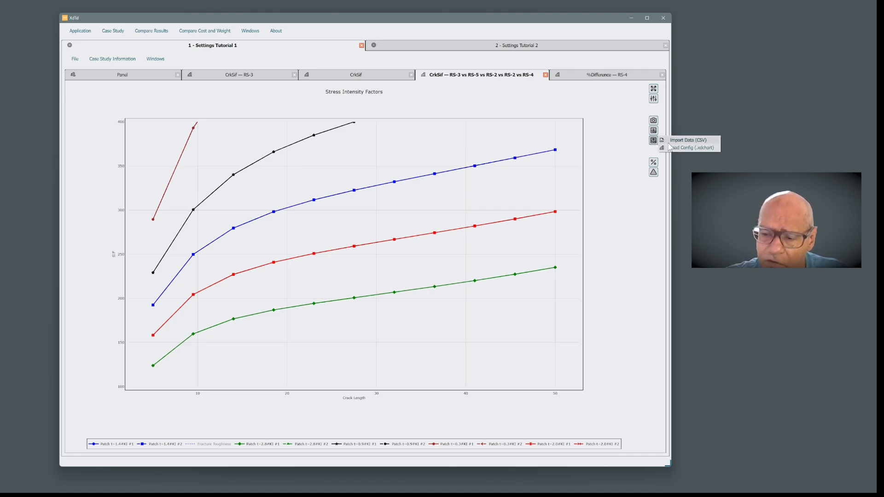
left_click(620, 188)
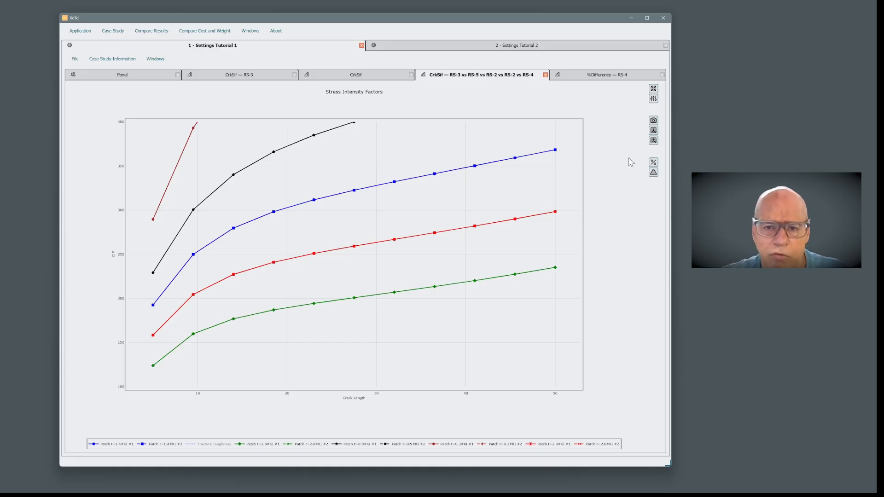
- View the panel and the CrkSif — RS-3 chart of Settings Tutorial 1, and switch to the Settings Tutorial 2 case study
left_click(140, 77)
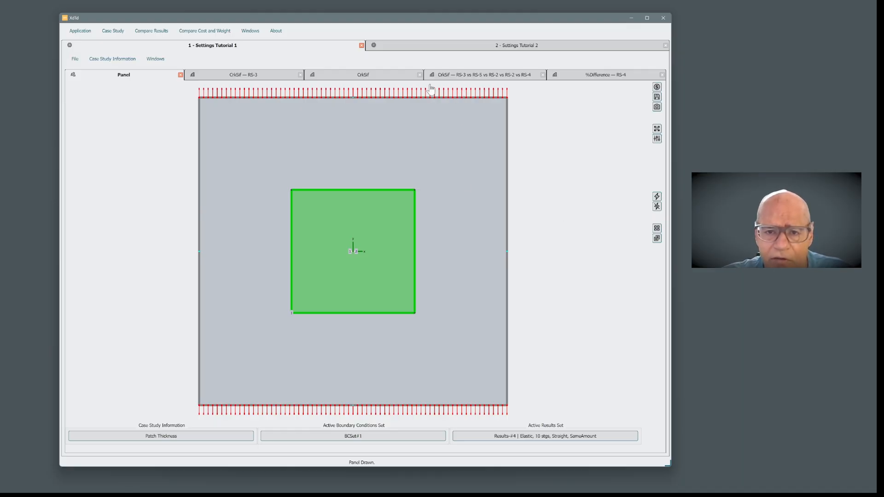
left_click(257, 75)
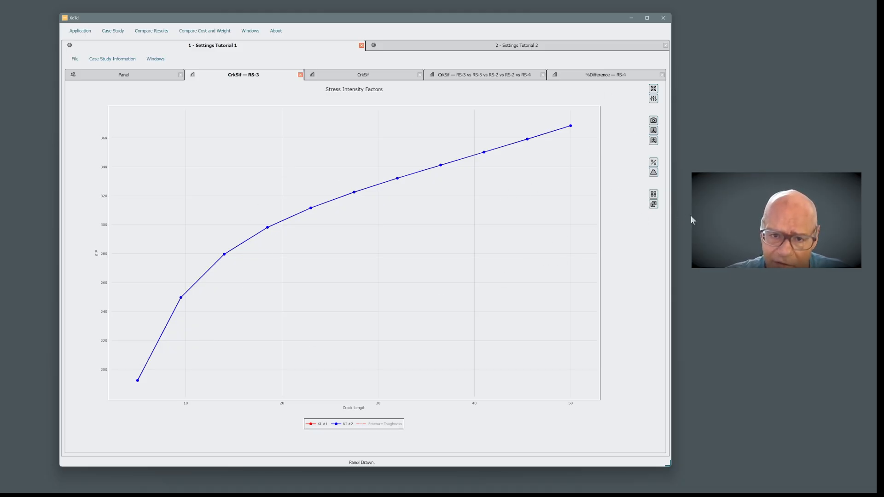
left_click(466, 49)
left_click(340, 45)
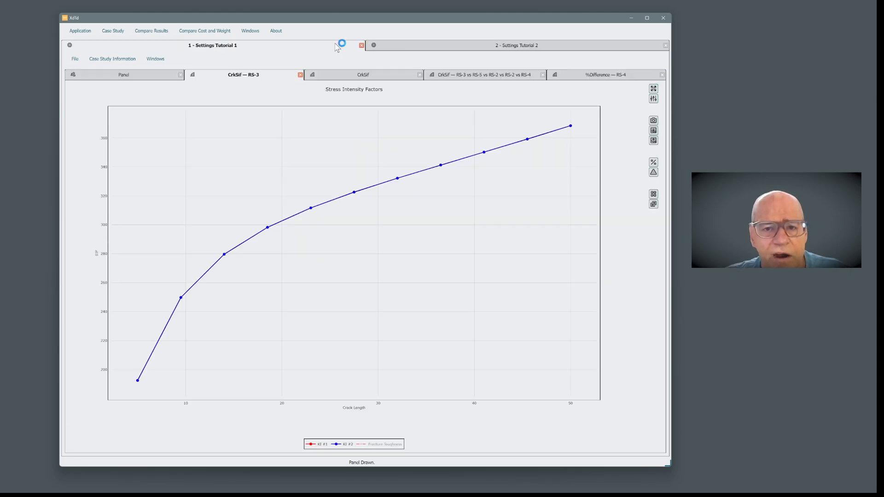
left_click(440, 46)
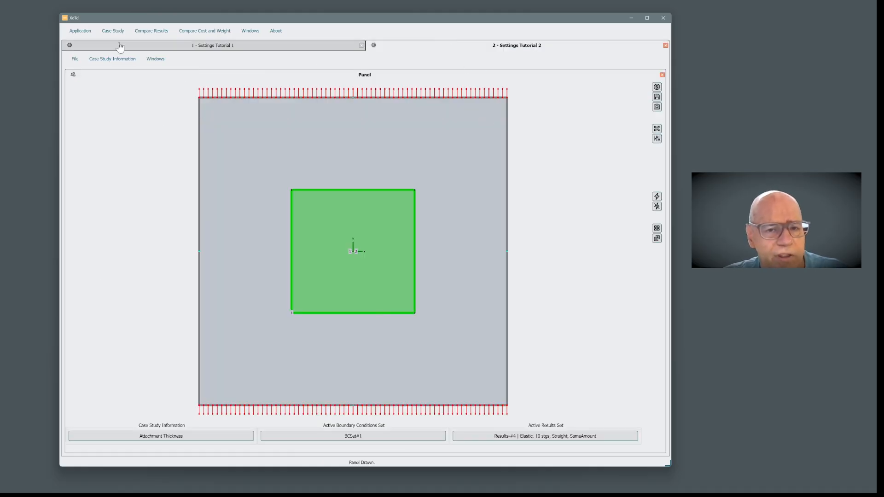
- Start an overlaid results comparison across the case studies and select all Patch Thickness and Attachment Thickness results sets
left_click(146, 33)
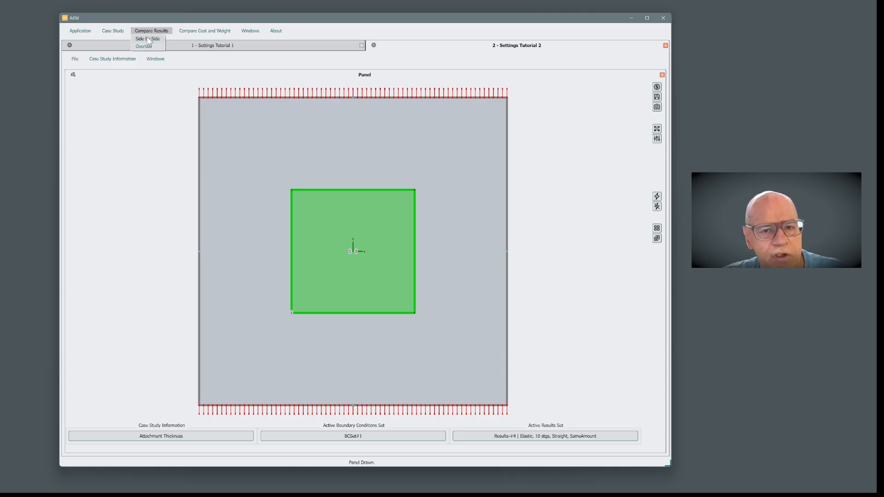
left_click(147, 47)
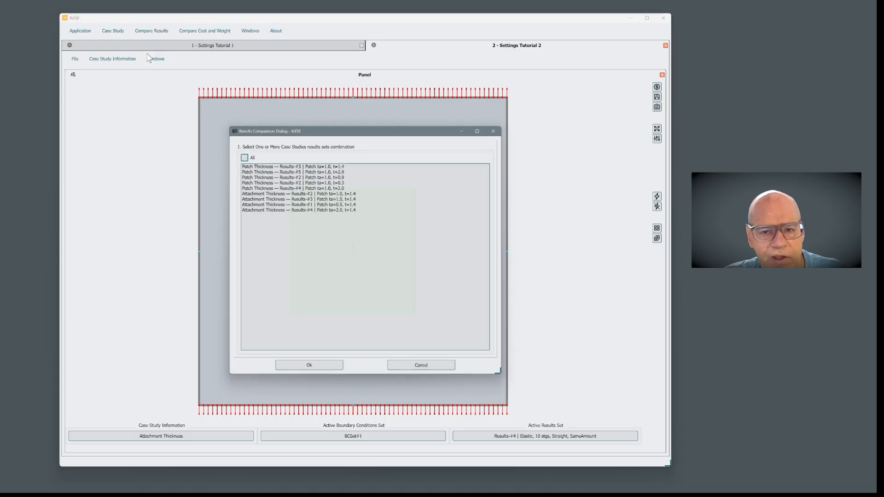
left_click_drag(393, 135, 422, 137)
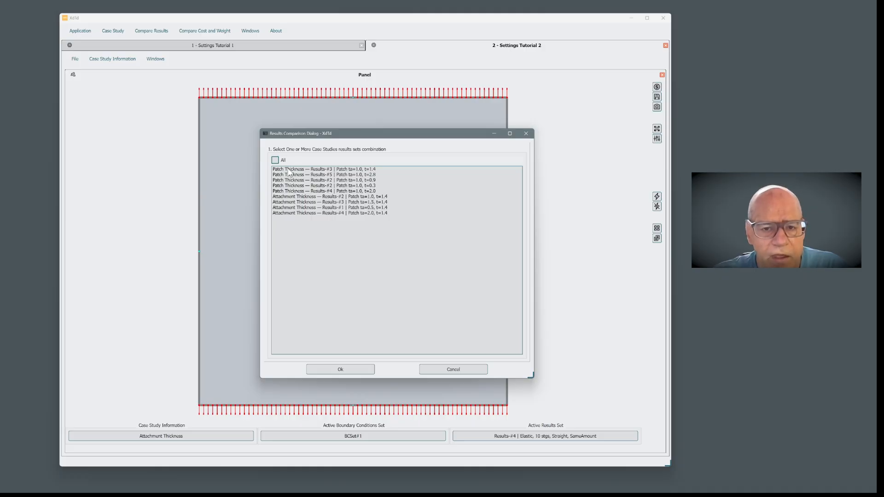
left_click(275, 160)
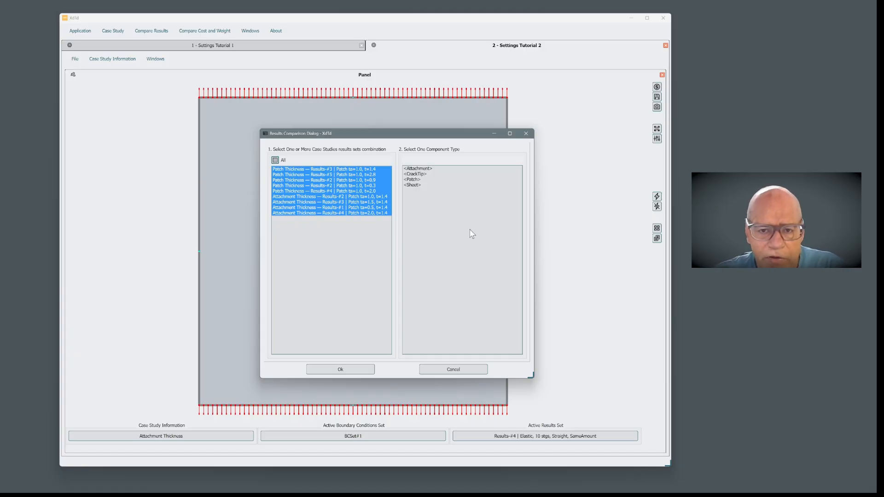
- Plot the Stress Intensity Factors of CrackTip component 1 for all stages, and hide the Fracture Toughness curve
left_click(421, 174)
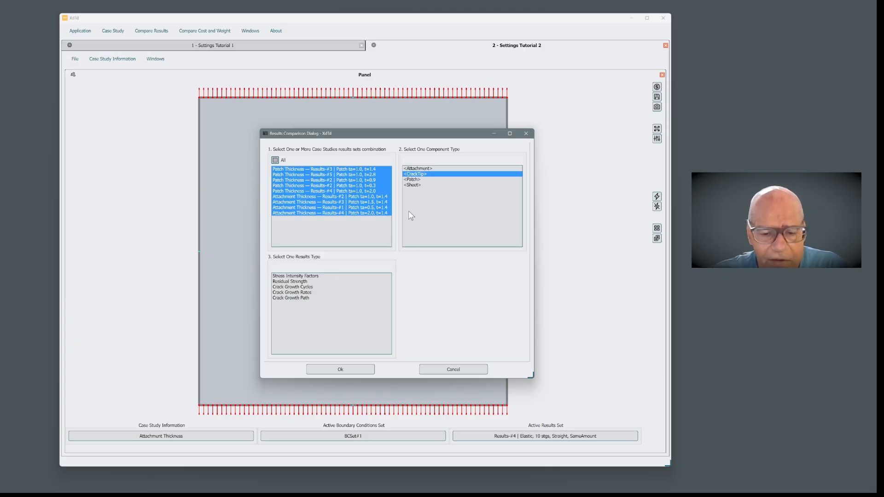
left_click(310, 276)
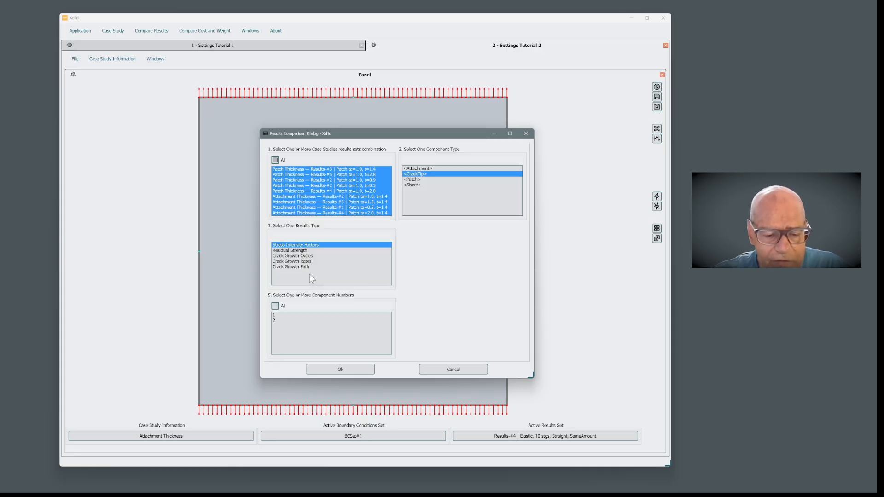
left_click(288, 315)
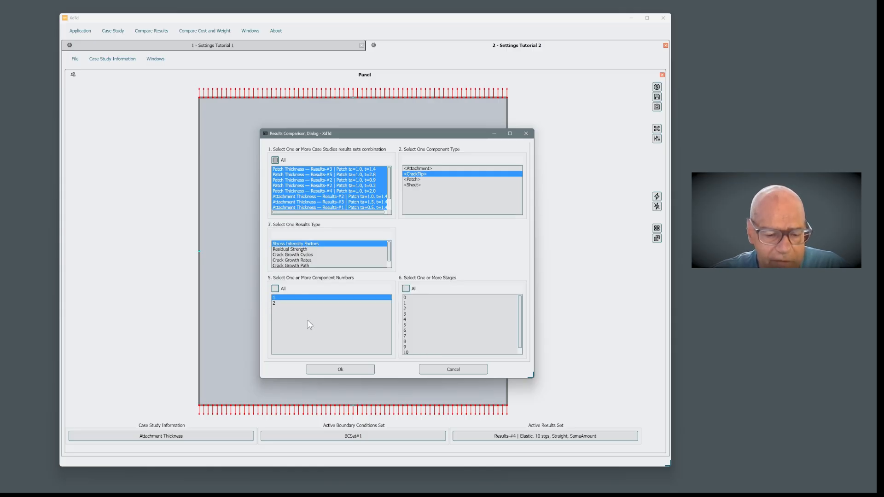
left_click(406, 289)
left_click(343, 370)
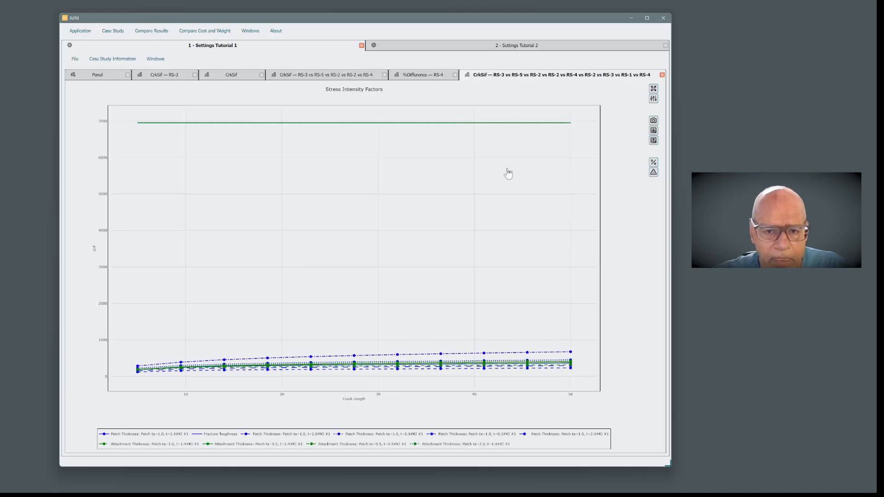
left_click(215, 436)
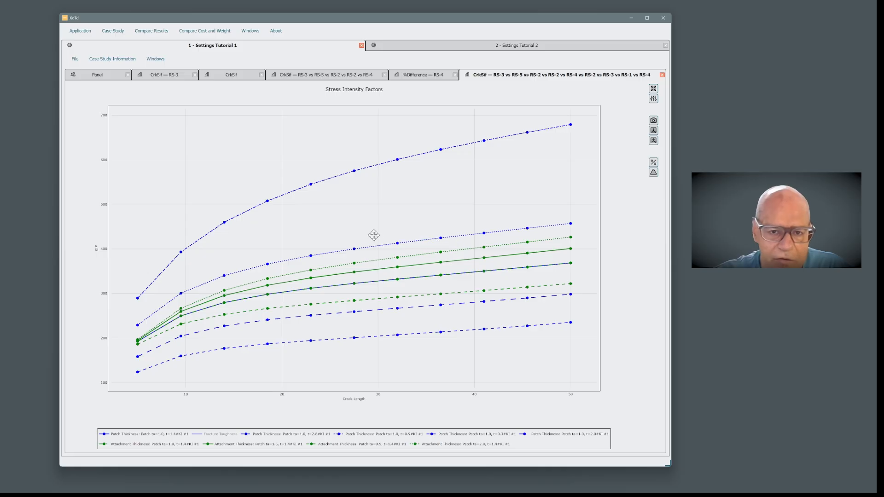
mouse_move(398, 245)
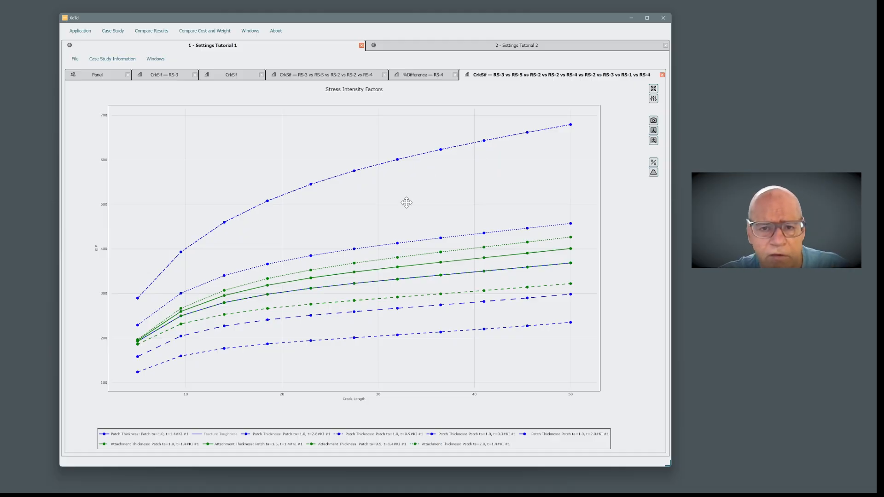
- Compare the cost and weight of the Patch Thickness and Attachment Thickness case studies side by side
left_click(482, 51)
left_click(338, 49)
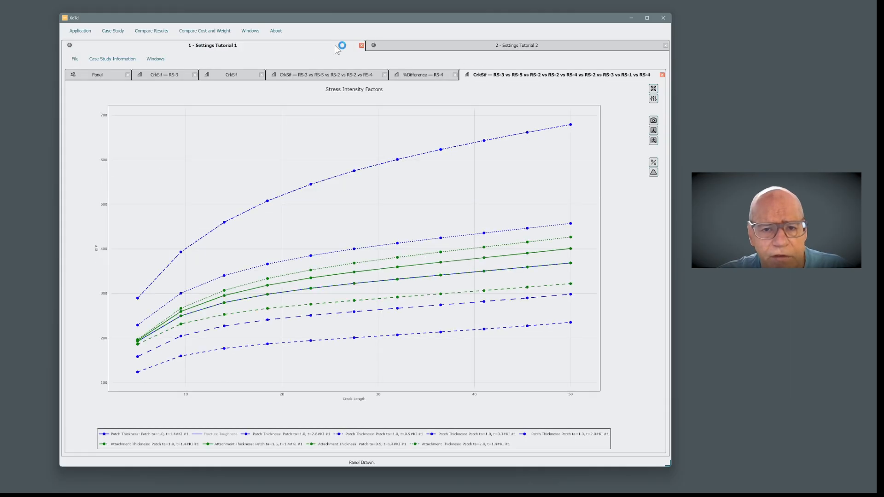
left_click(380, 50)
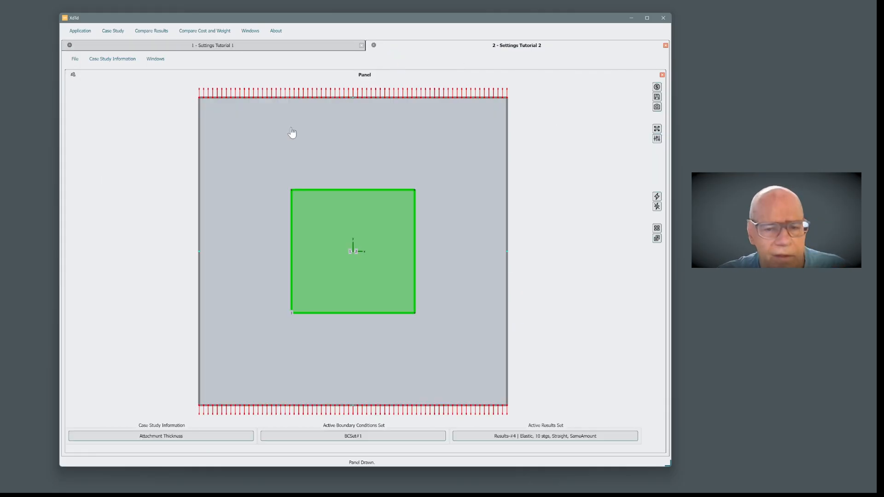
left_click(192, 33)
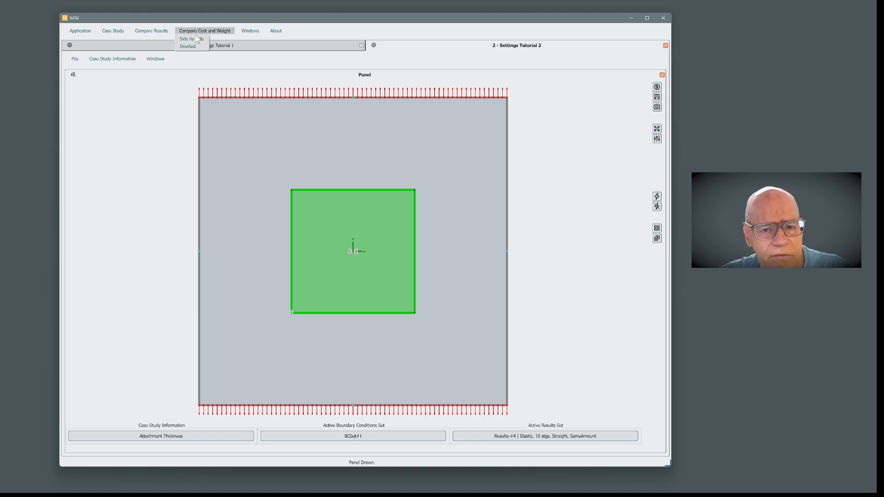
left_click(192, 40)
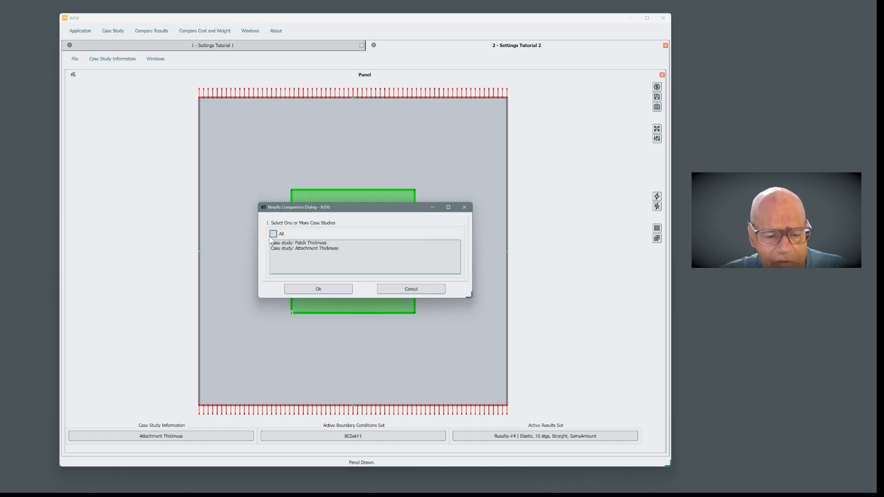
left_click(307, 290)
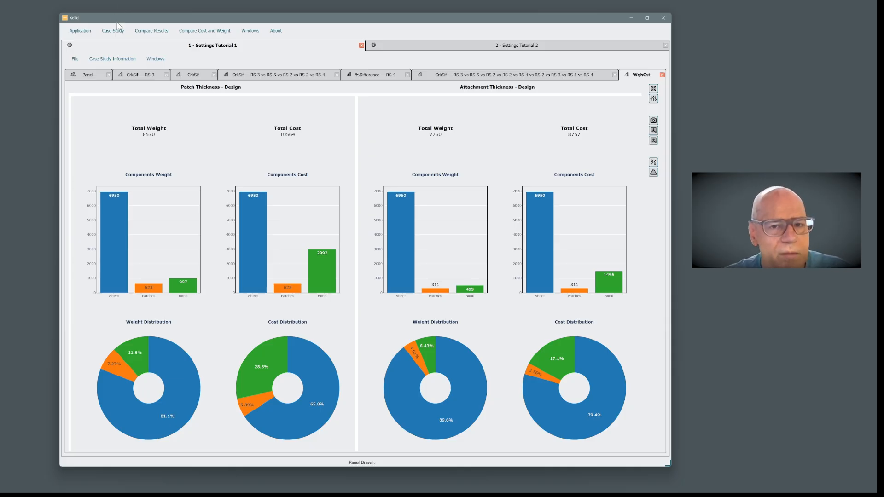
- Return from the cost and weight comparison to the Panel view of Settings Tutorial 1
left_click(92, 77)
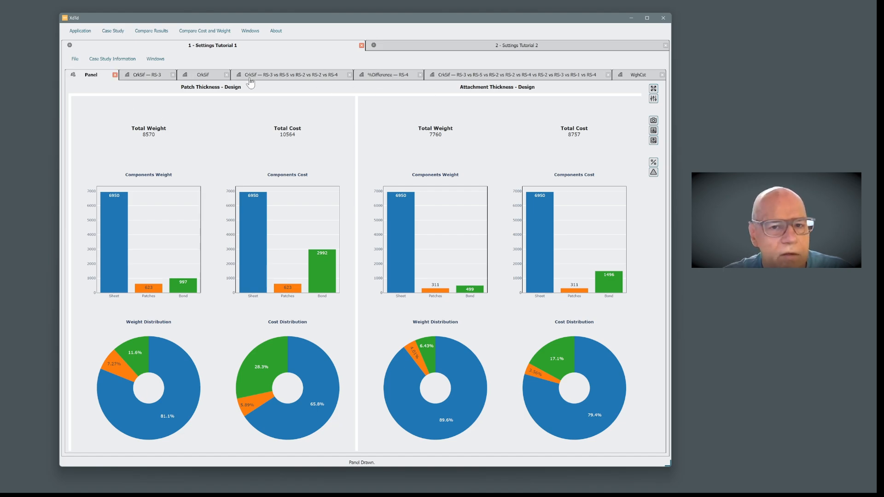
left_click(140, 76)
left_click(98, 76)
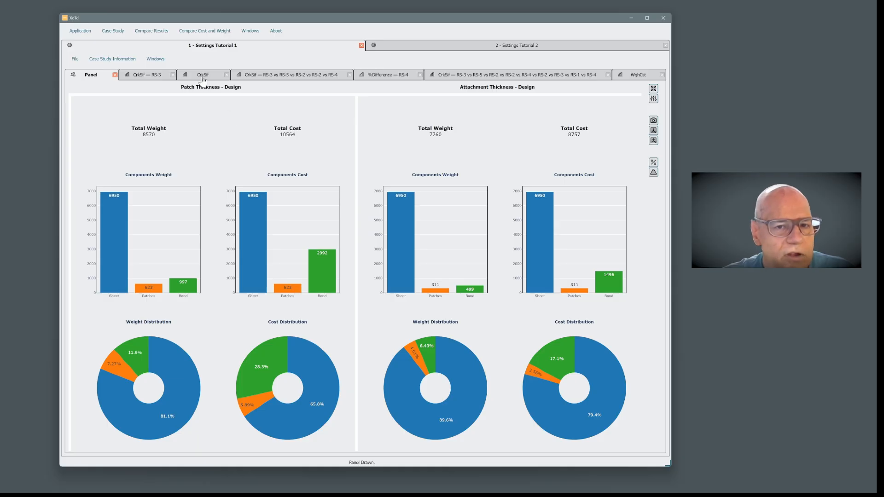
- Inspect the material properties of the green patch in Settings Tutorial 2, and close them without changes
left_click(401, 49)
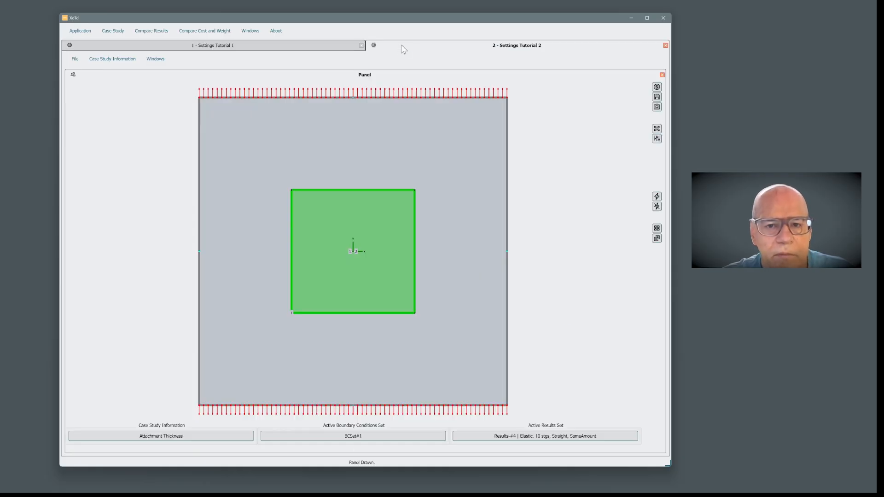
left_click(349, 208)
right_click(348, 204)
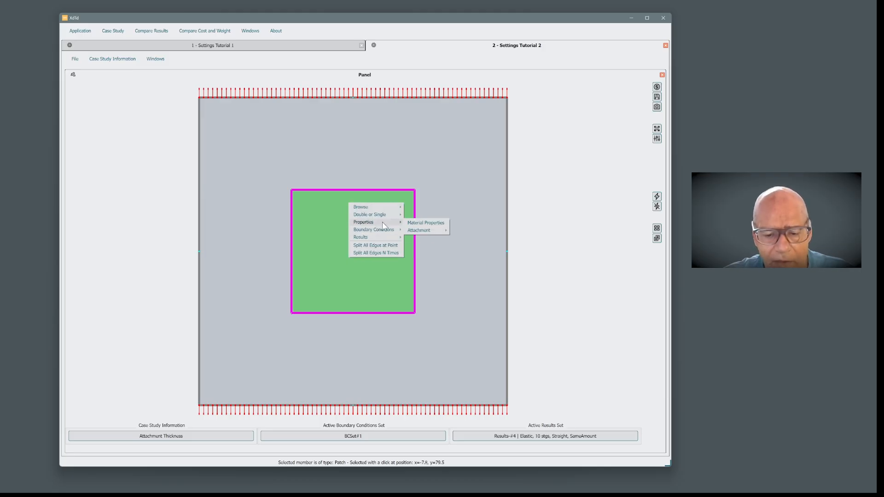
left_click(420, 220)
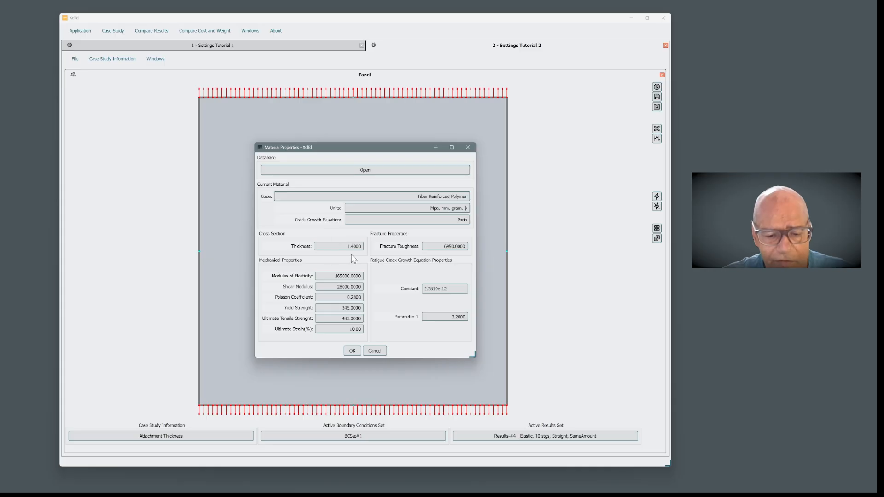
left_click(380, 351)
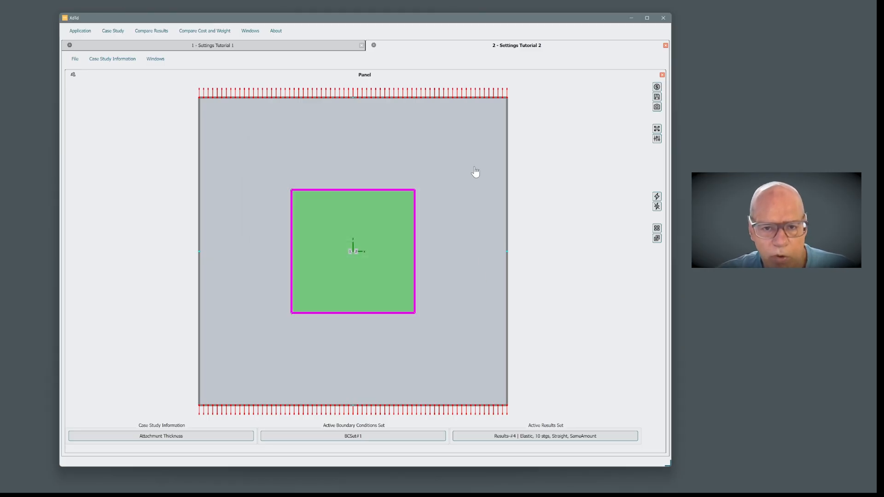